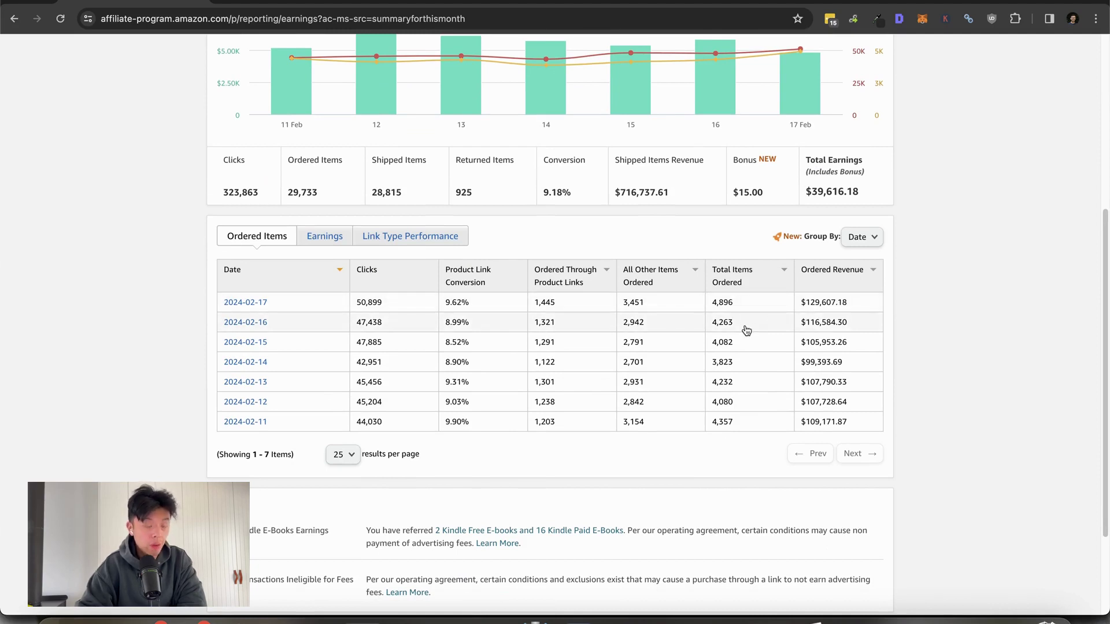
{"action": "left_click", "coordinate": [330, 237]}
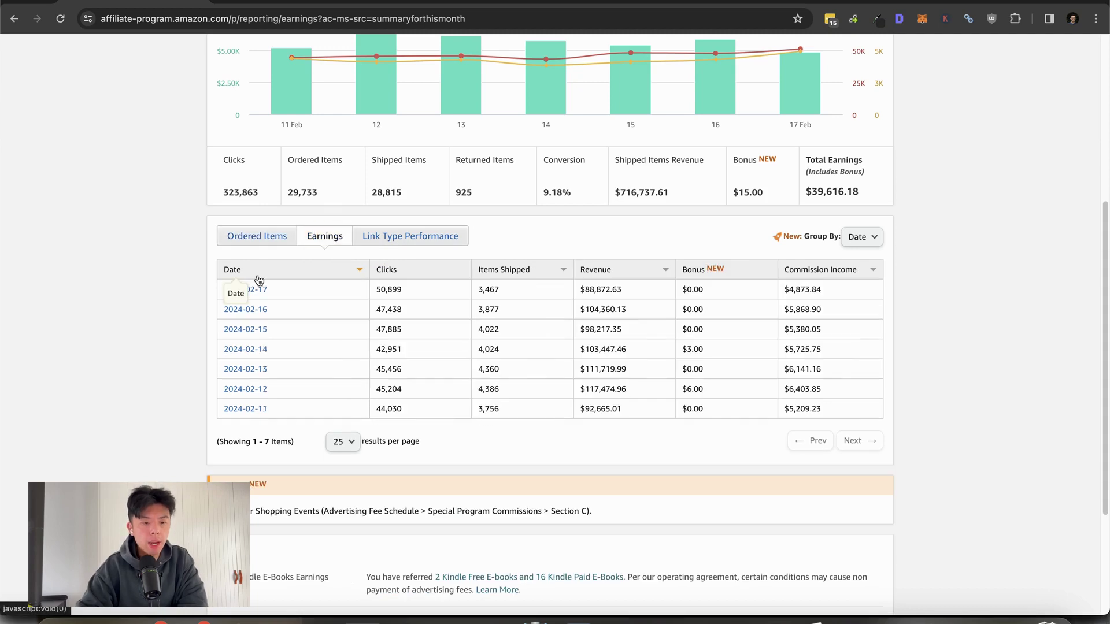
{"action": "left_click", "coordinate": [253, 245]}
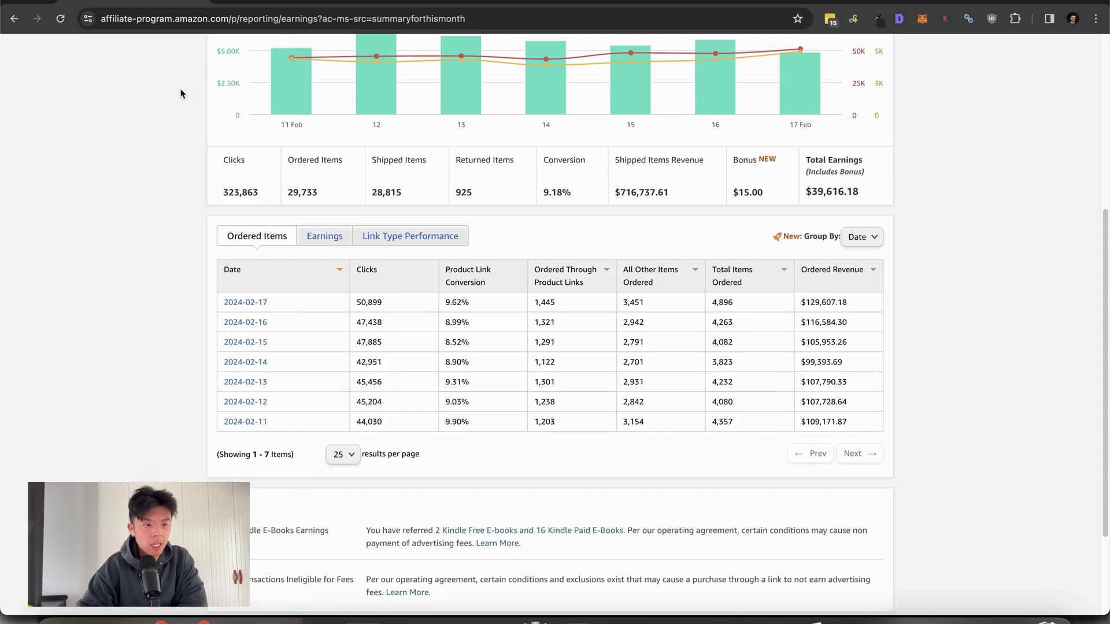
Switch the Levanta Jan 18 – Feb 18, 2024 chart to daily clicks, then back to commission
{"action": "scroll", "coordinate": [160, 131], "scroll_direction": "up", "scroll_amount": 1}
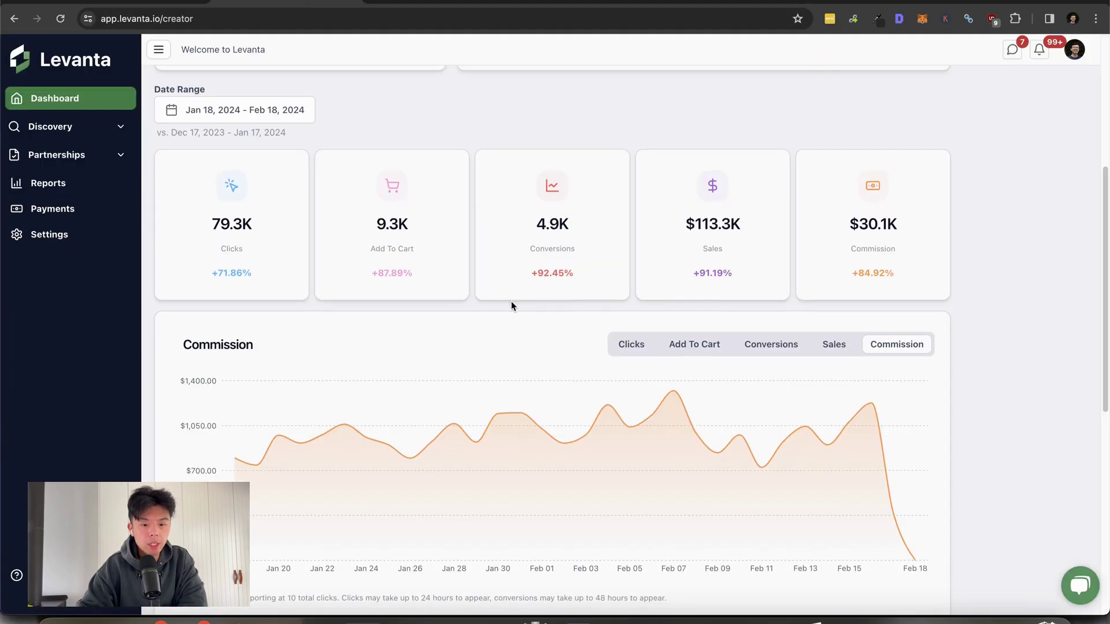
{"action": "scroll", "coordinate": [511, 302], "scroll_direction": "down", "scroll_amount": 2}
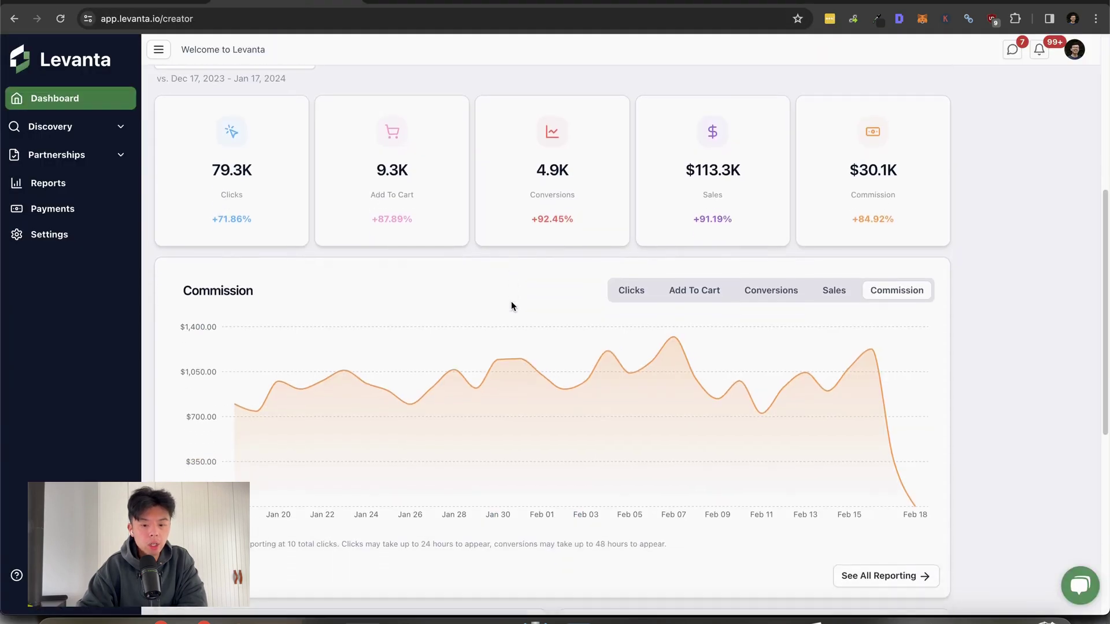
{"action": "left_click", "coordinate": [632, 296]}
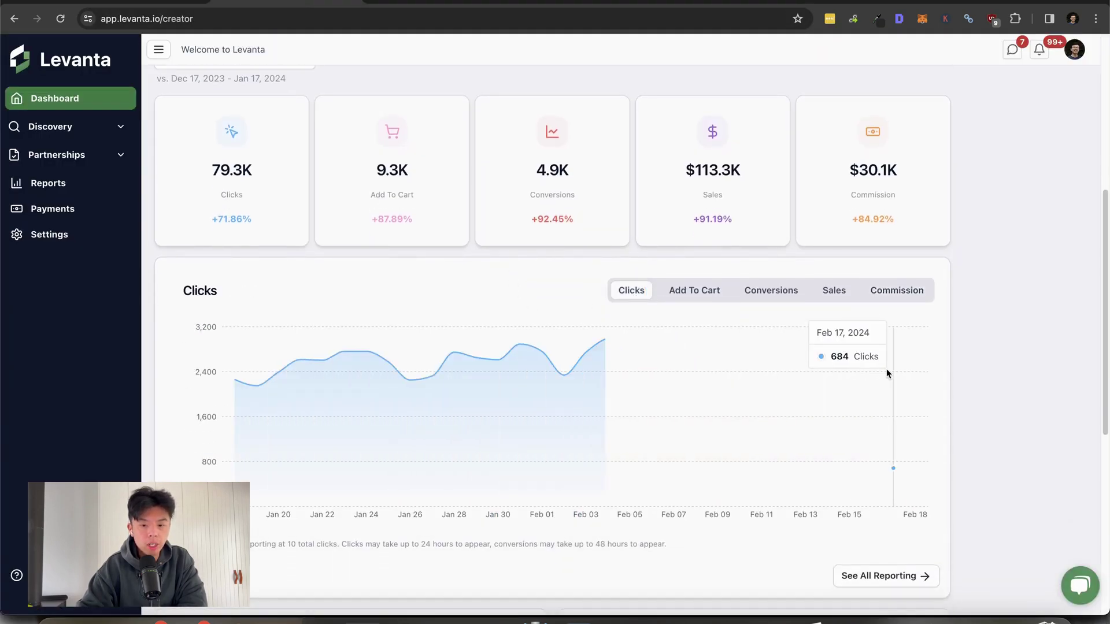
{"action": "left_click", "coordinate": [897, 296]}
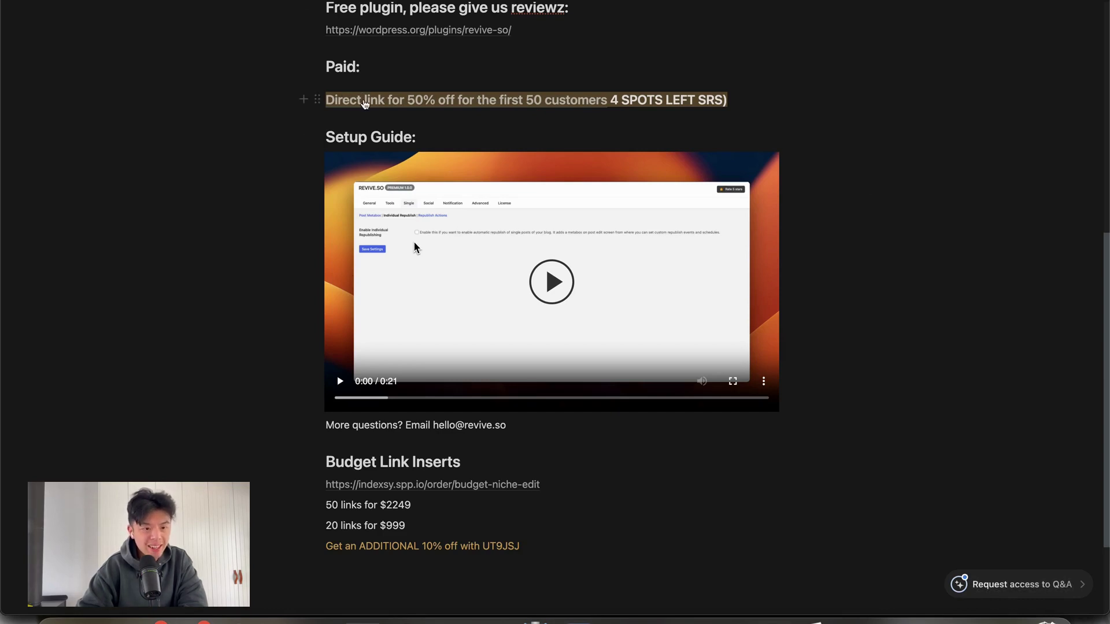
Apply the 50% discount to the Revive.so pricing page, showing plans at $49.5, $34.5, $24.5 and $14.5
{"action": "mouse_move", "coordinate": [357, 104]}
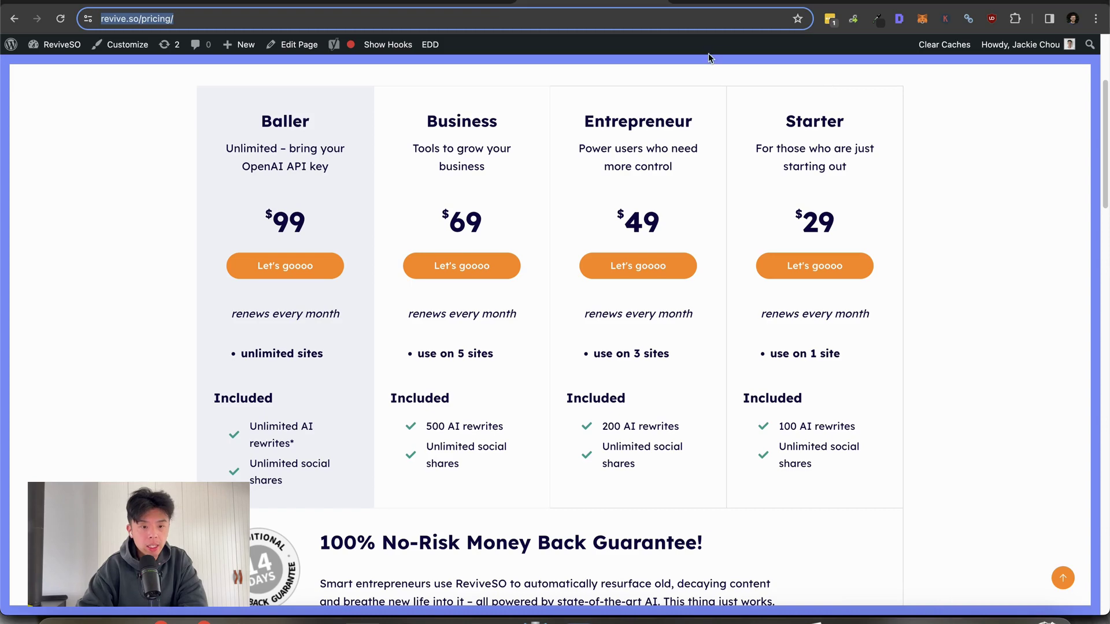
{"action": "scroll", "coordinate": [558, 285], "scroll_direction": "up", "scroll_amount": 2}
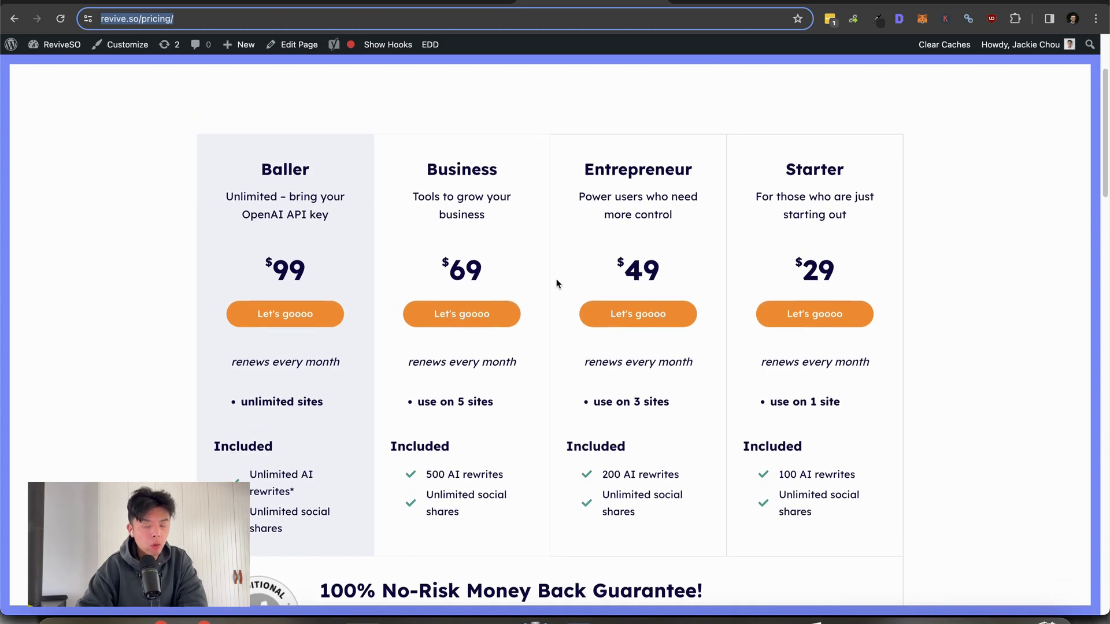
{"action": "scroll", "coordinate": [281, 301], "scroll_direction": "down", "scroll_amount": 2}
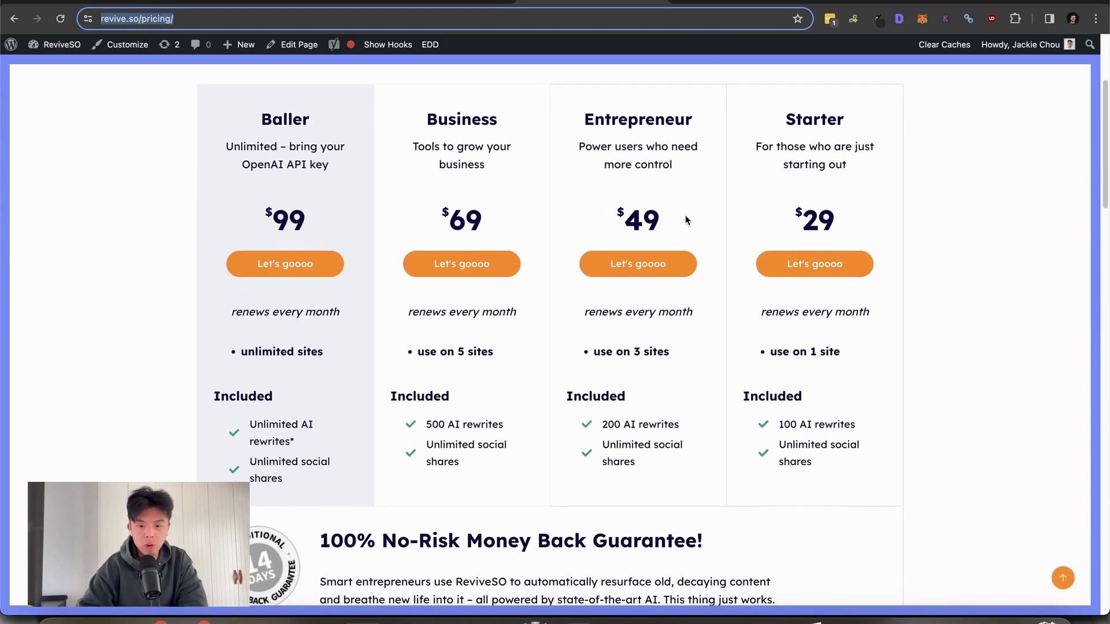
{"action": "type", "text": "revive.so/pricing/?discount=JACKYLOVESYOU"}
{"action": "key", "text": "Return"}
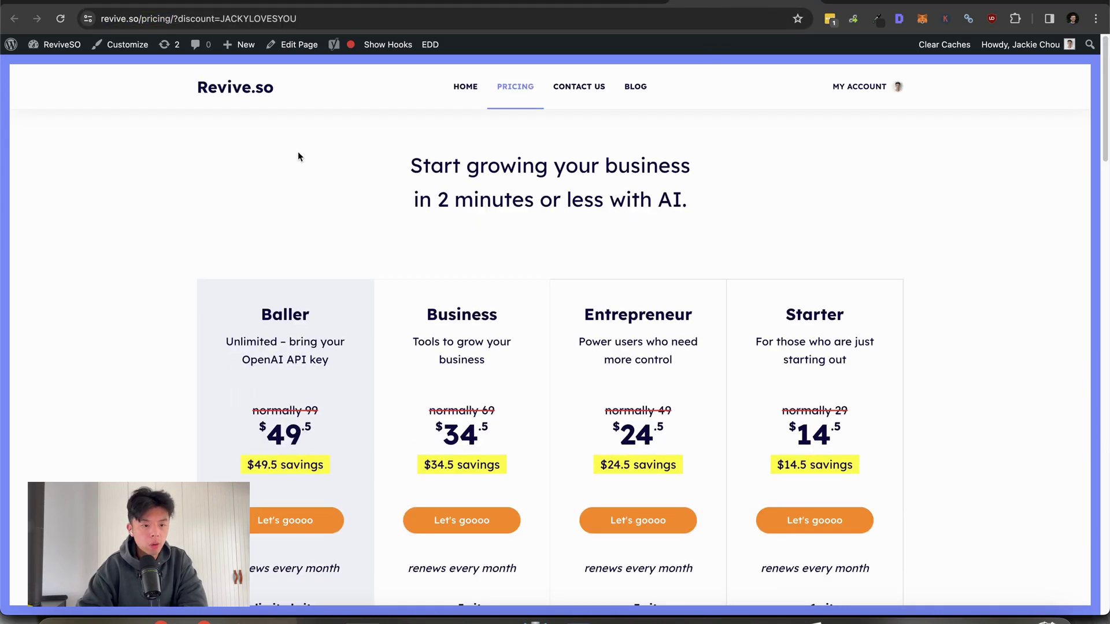
{"action": "scroll", "coordinate": [298, 156], "scroll_direction": "down", "scroll_amount": 3}
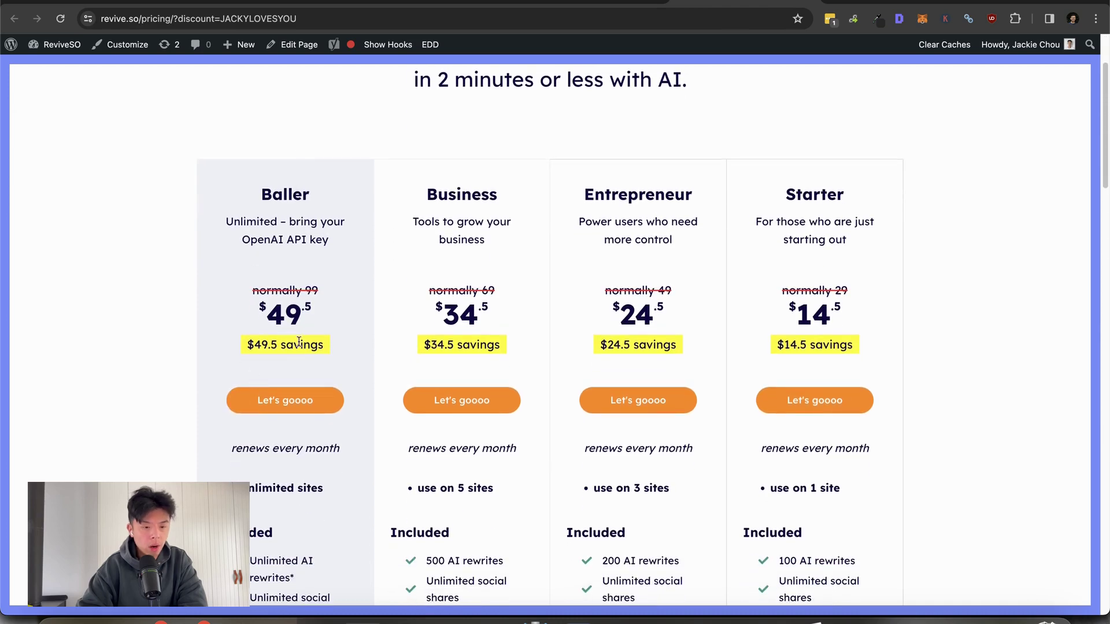
{"action": "scroll", "coordinate": [299, 342], "scroll_direction": "down", "scroll_amount": 3}
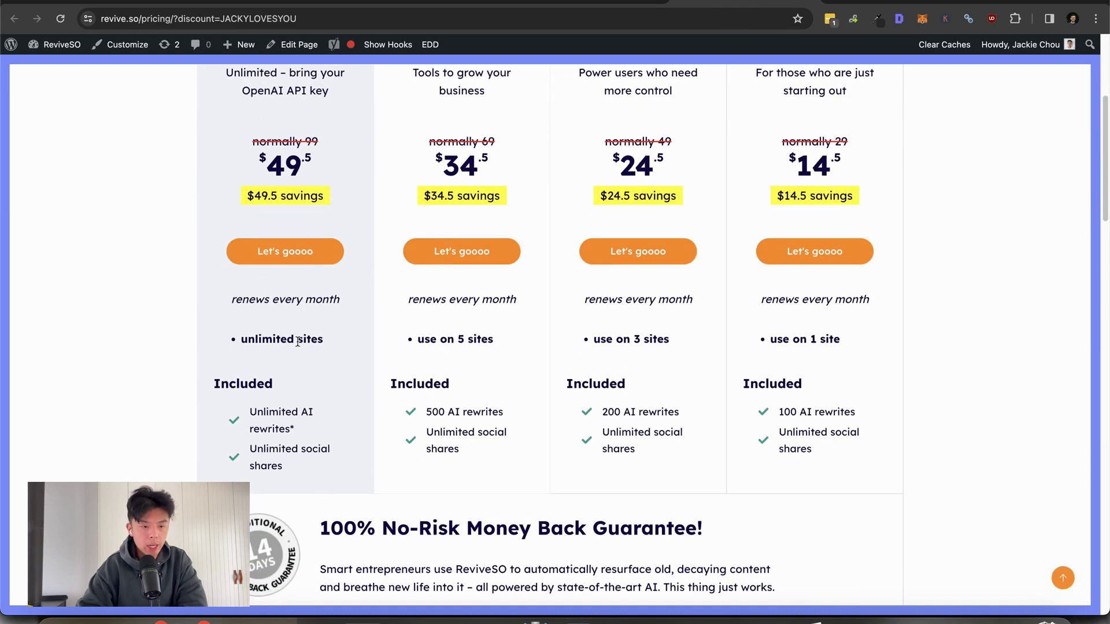
{"action": "scroll", "coordinate": [299, 342], "scroll_direction": "up", "scroll_amount": 3}
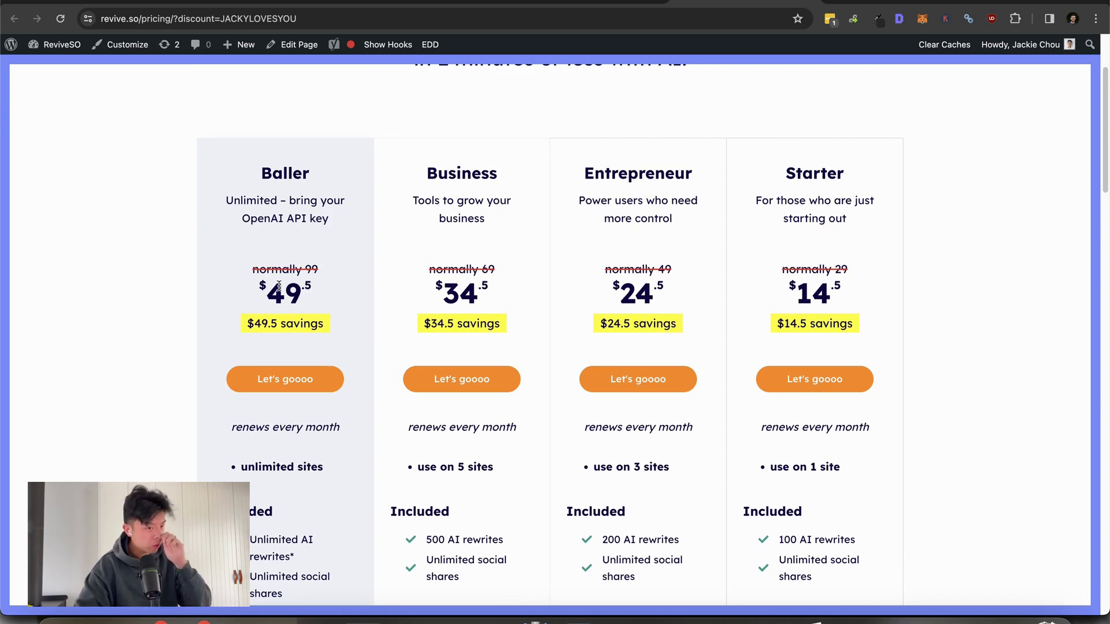
{"action": "scroll", "coordinate": [282, 282], "scroll_direction": "down", "scroll_amount": 3}
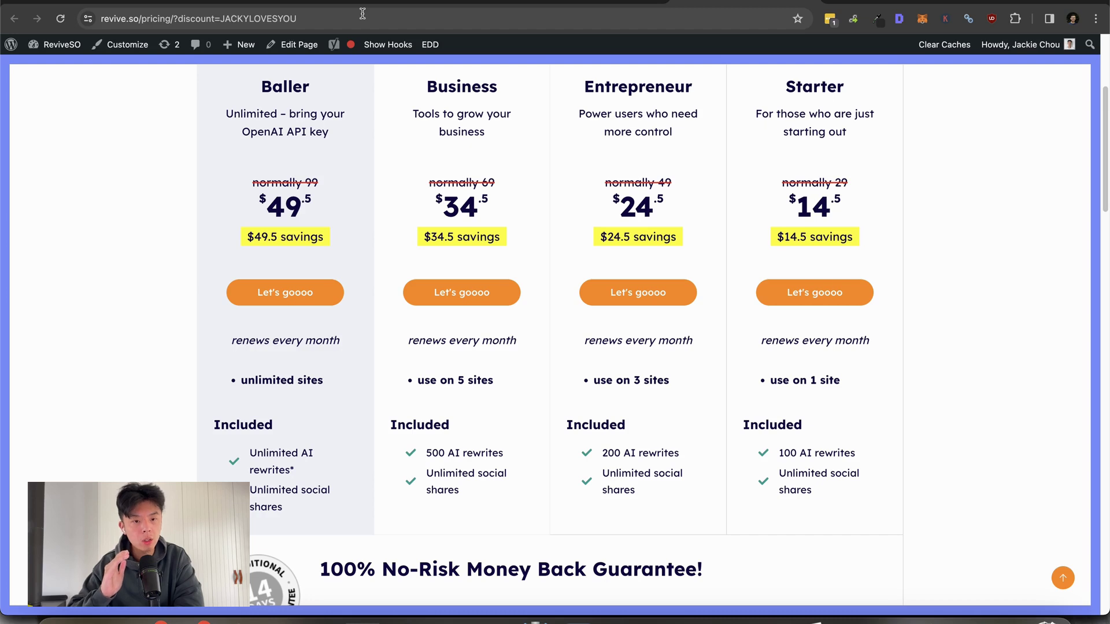
Open the Easy Digital Downloads discount codes list, showing the 50% lifetime offer used 46/50 times
{"action": "left_click", "coordinate": [384, 3]}
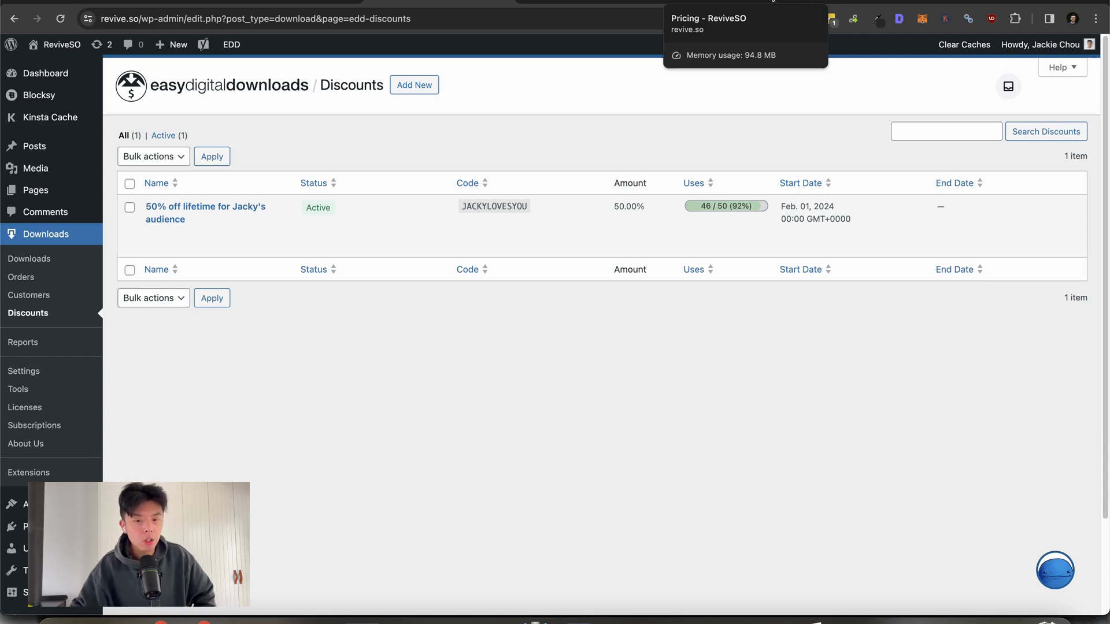
Check the Easy Digital Downloads totals: $1,539.50 net earnings from 50 sales, plus recurring revenue
{"action": "left_click", "coordinate": [60, 76]}
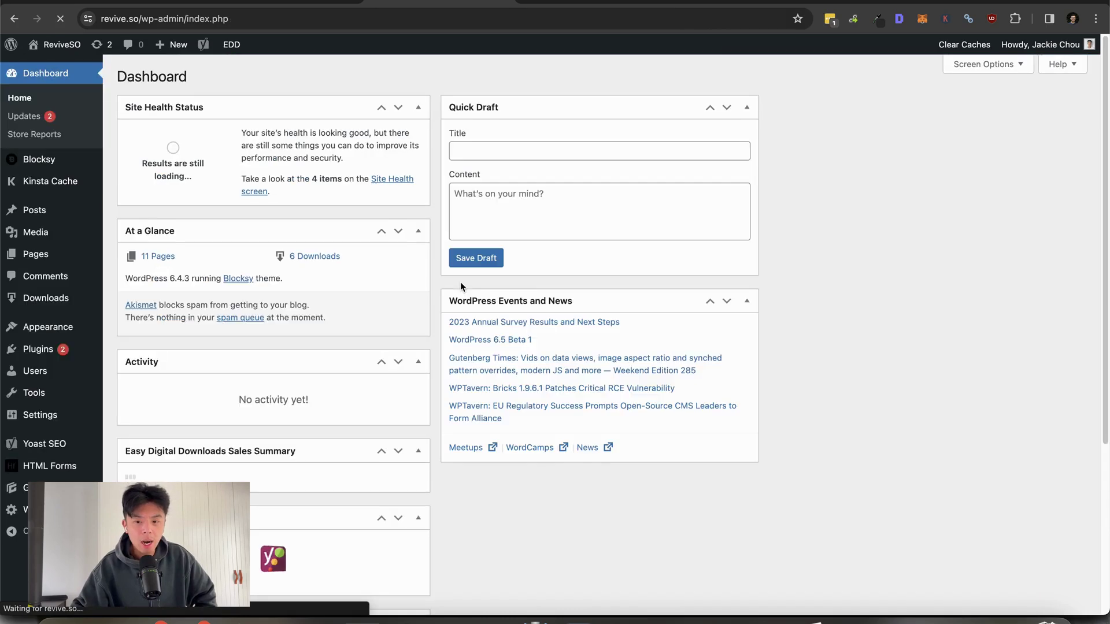
{"action": "scroll", "coordinate": [457, 286], "scroll_direction": "down", "scroll_amount": 5}
{"action": "scroll", "coordinate": [442, 296], "scroll_direction": "up", "scroll_amount": 5}
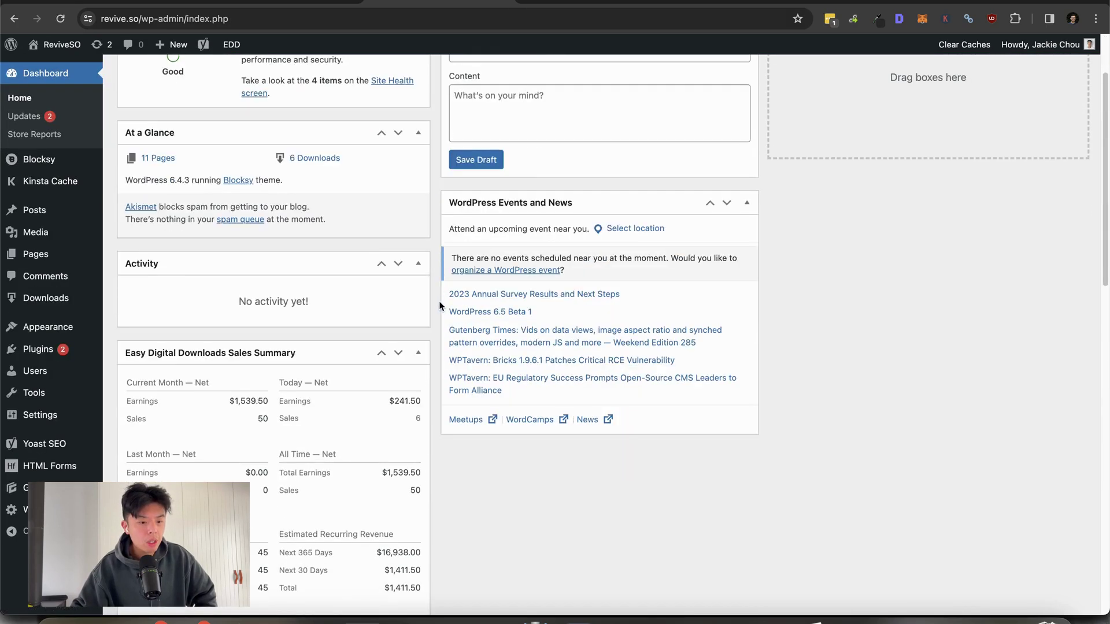
{"action": "scroll", "coordinate": [441, 308], "scroll_direction": "down", "scroll_amount": 3}
{"action": "double_click", "coordinate": [403, 367]}
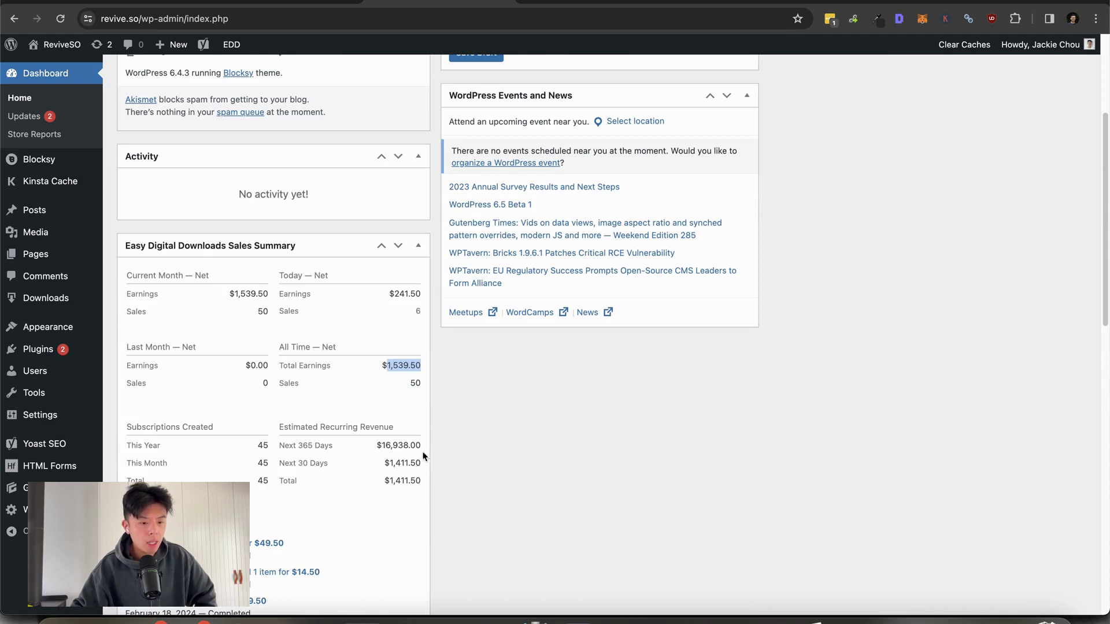
{"action": "double_click", "coordinate": [408, 463]}
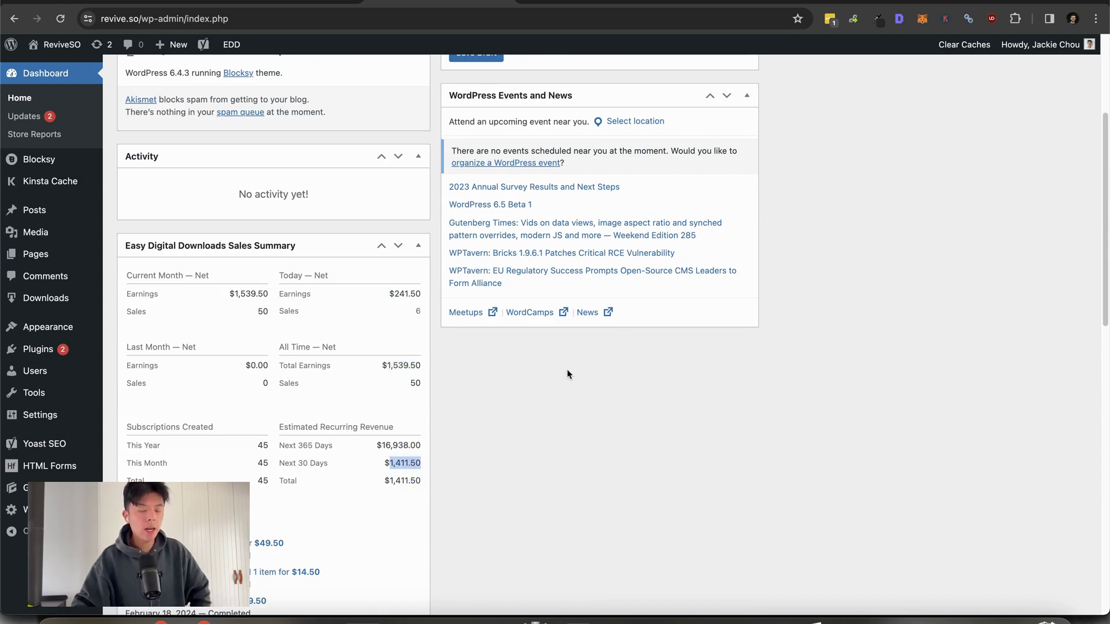
{"action": "left_click", "coordinate": [266, 291]}
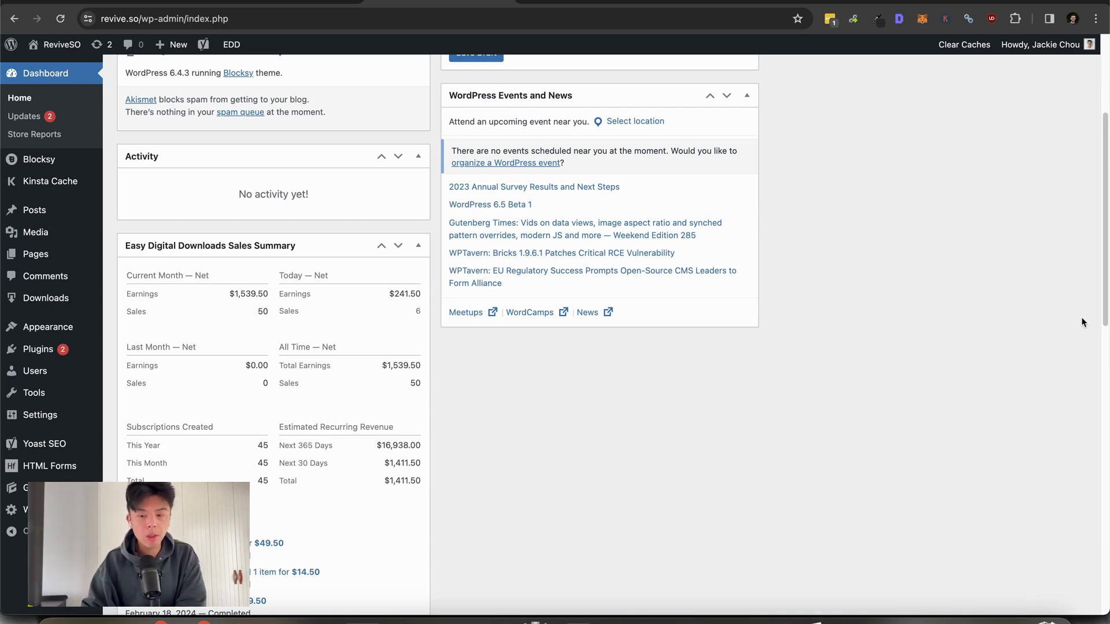
Go back to the Feb 19 EP 104 Notion page and scroll up to its revenue table
{"action": "left_click", "coordinate": [322, 619]}
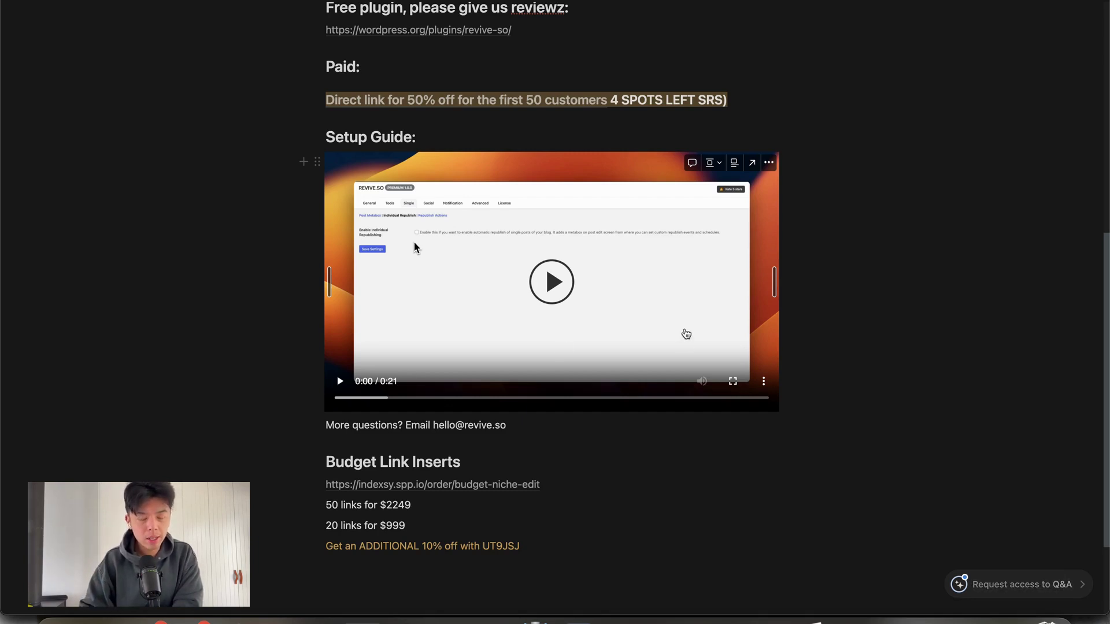
{"action": "scroll", "coordinate": [895, 280], "scroll_direction": "up", "scroll_amount": 5}
{"action": "scroll", "coordinate": [894, 280], "scroll_direction": "up", "scroll_amount": 4}
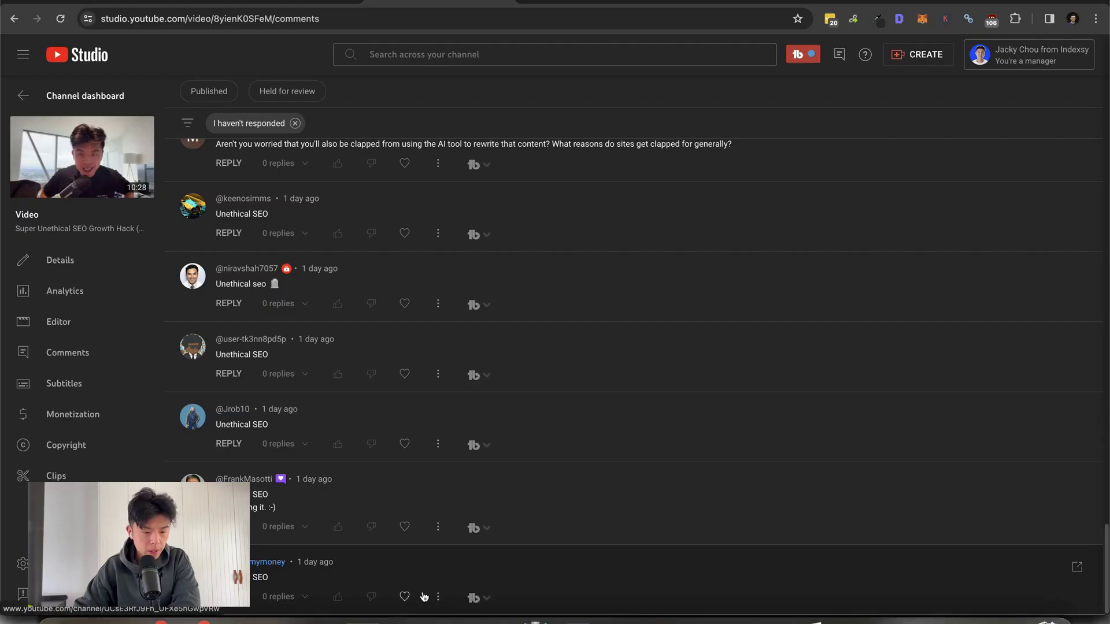
Heart seven unanswered comments, ending with the one asking if AI-rewritten content gets sites clapped
{"action": "left_click", "coordinate": [405, 596]}
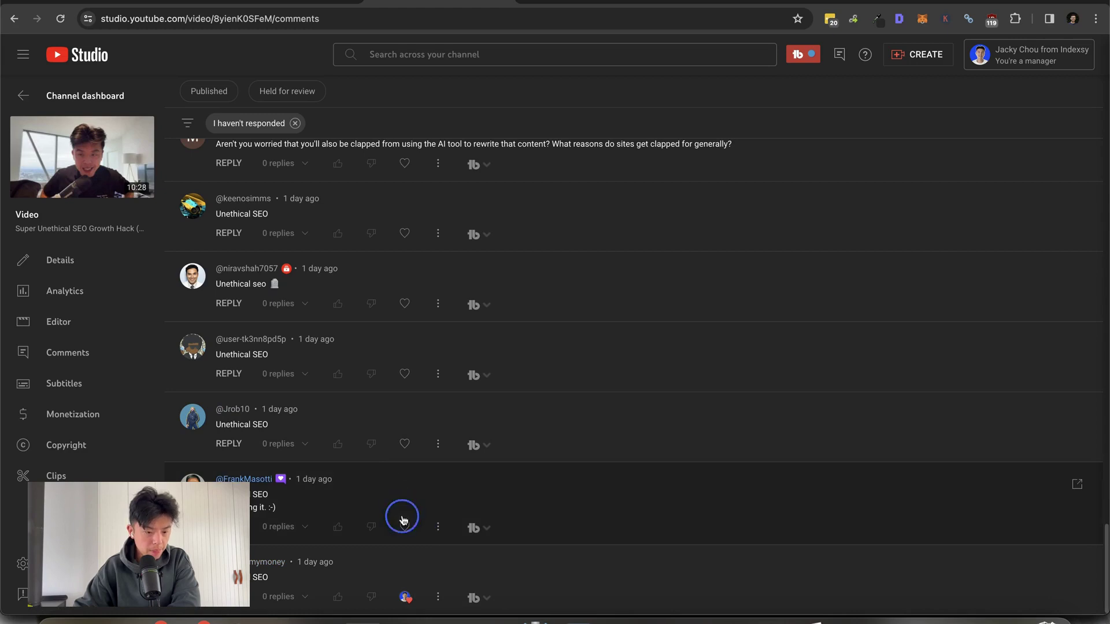
{"action": "left_click", "coordinate": [405, 527]}
{"action": "left_click", "coordinate": [405, 374]}
{"action": "scroll", "coordinate": [403, 416], "scroll_direction": "up", "scroll_amount": 1}
{"action": "left_click", "coordinate": [405, 451]}
{"action": "left_click", "coordinate": [400, 312]}
{"action": "scroll", "coordinate": [399, 306], "scroll_direction": "up", "scroll_amount": 1}
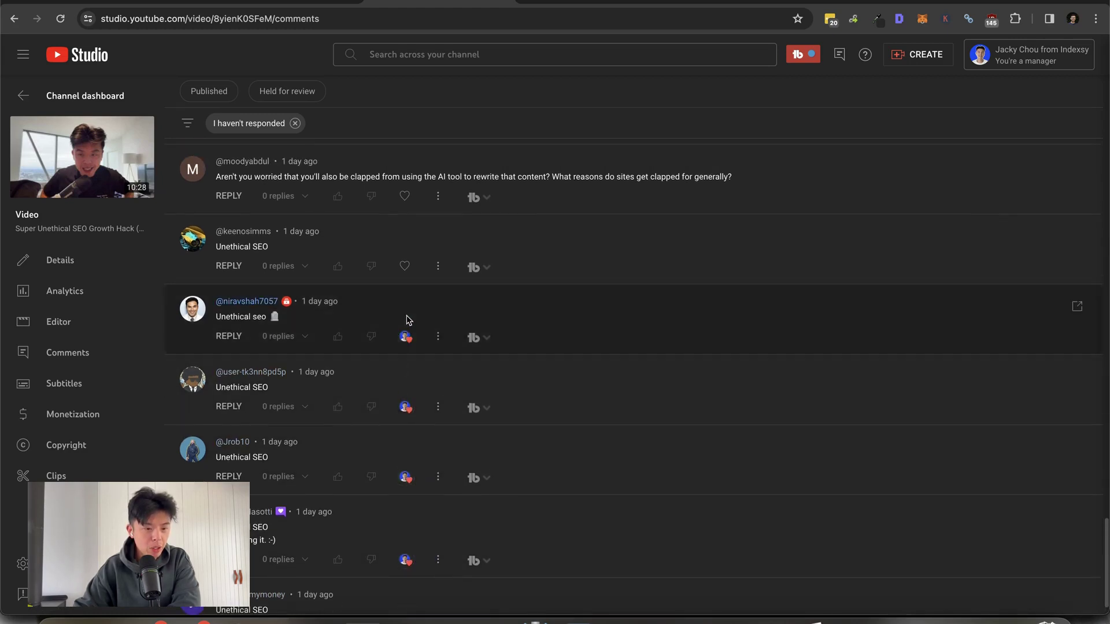
{"action": "left_click", "coordinate": [404, 266]}
{"action": "scroll", "coordinate": [370, 318], "scroll_direction": "up", "scroll_amount": 1}
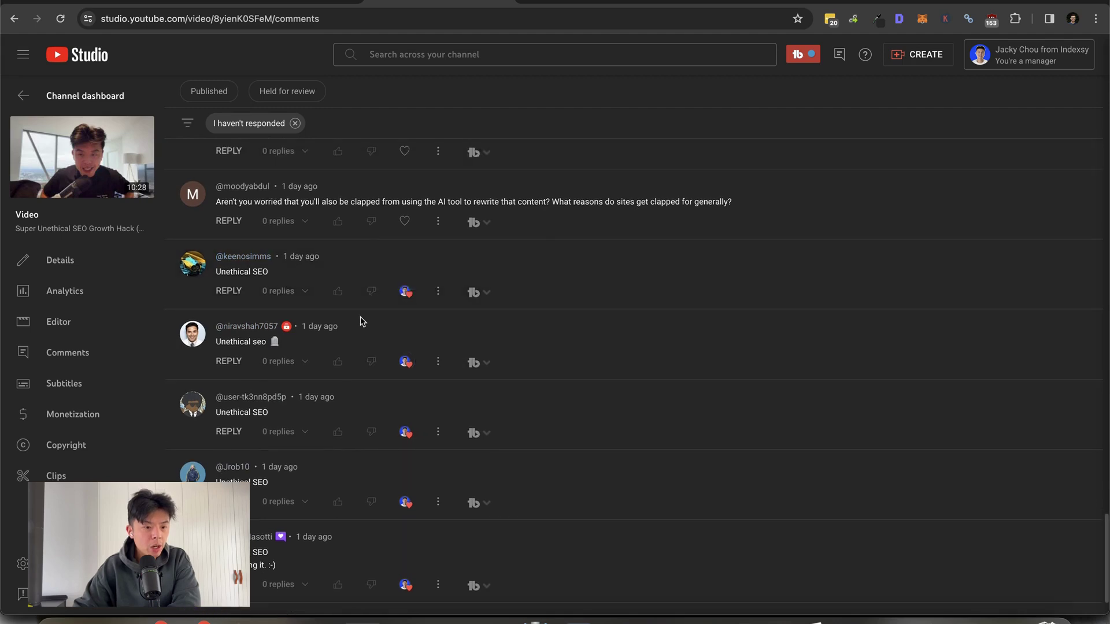
{"action": "left_click", "coordinate": [410, 219]}
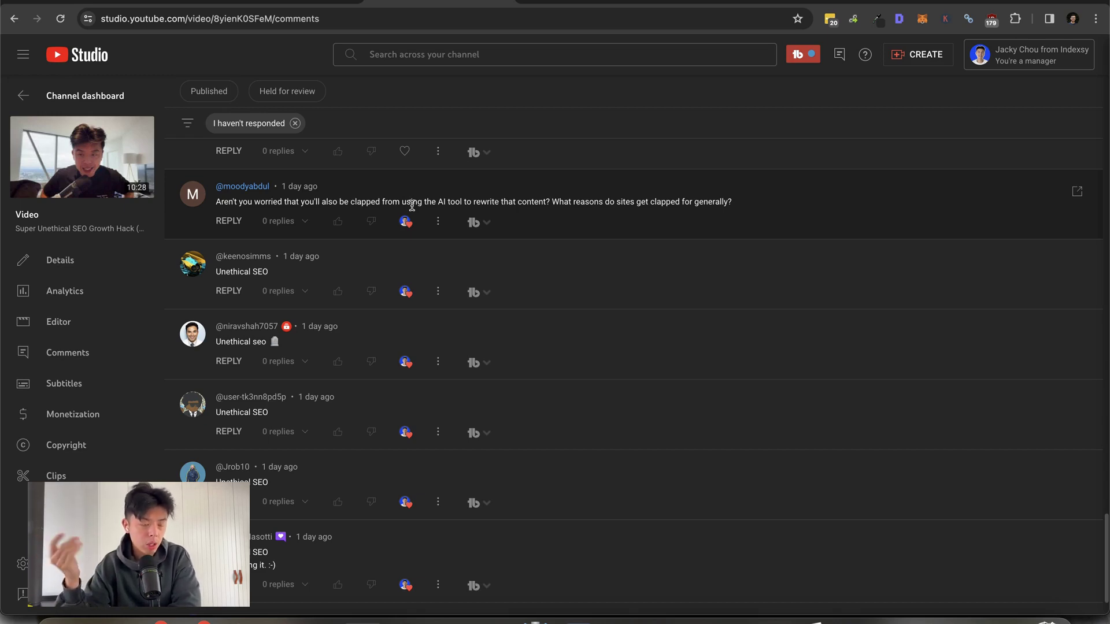
Heart the 'Unethical seo', 'Appreciate it jacky', 'just saw the tip' and HCU-hit sites comments
{"action": "scroll", "coordinate": [408, 214], "scroll_direction": "up", "scroll_amount": 2}
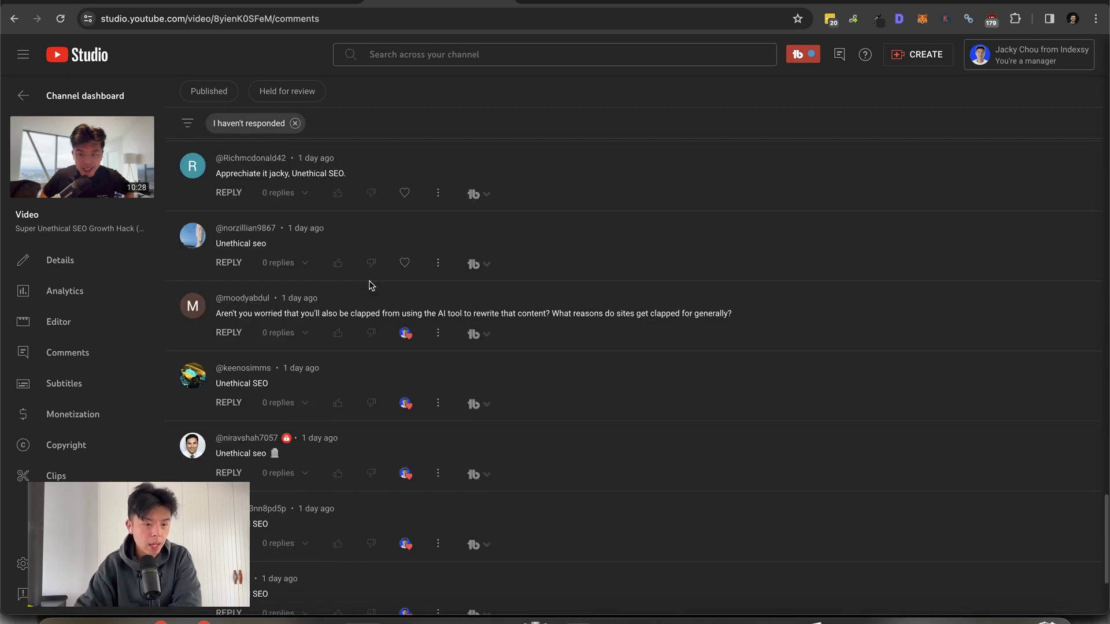
{"action": "left_click", "coordinate": [398, 266]}
{"action": "scroll", "coordinate": [398, 266], "scroll_direction": "up", "scroll_amount": 1}
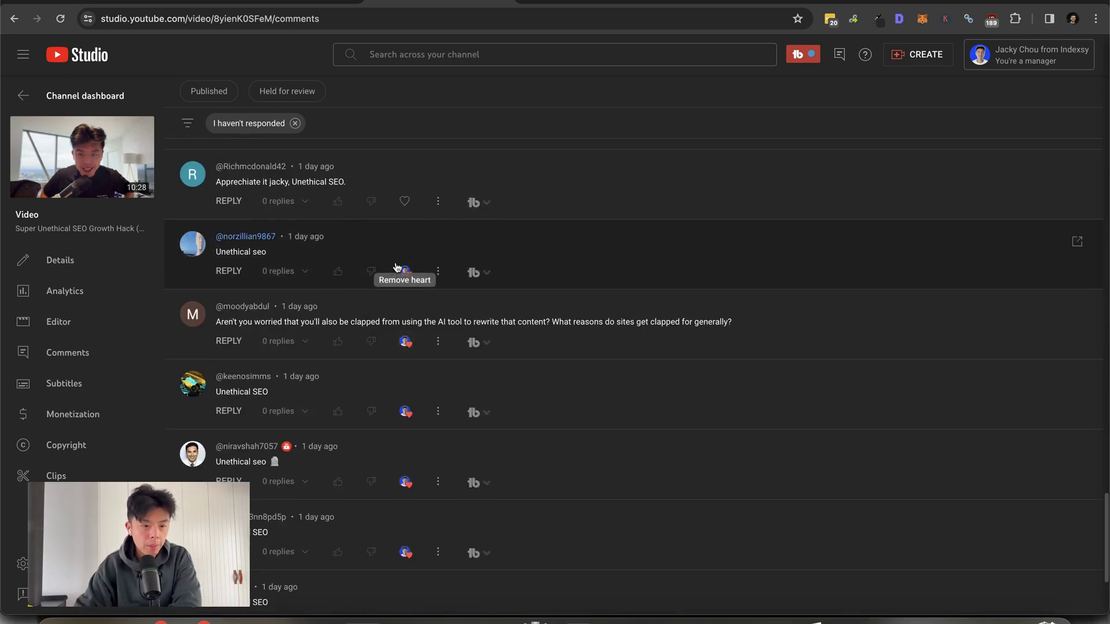
{"action": "left_click", "coordinate": [405, 200]}
{"action": "scroll", "coordinate": [405, 200], "scroll_direction": "up", "scroll_amount": 1}
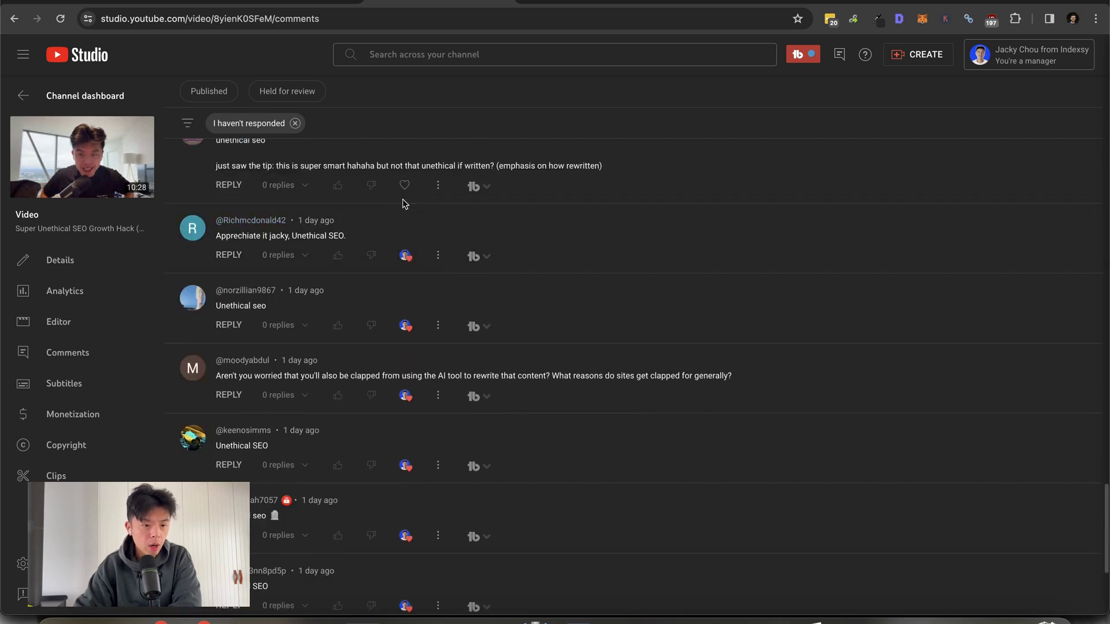
{"action": "scroll", "coordinate": [404, 202], "scroll_direction": "up", "scroll_amount": 1}
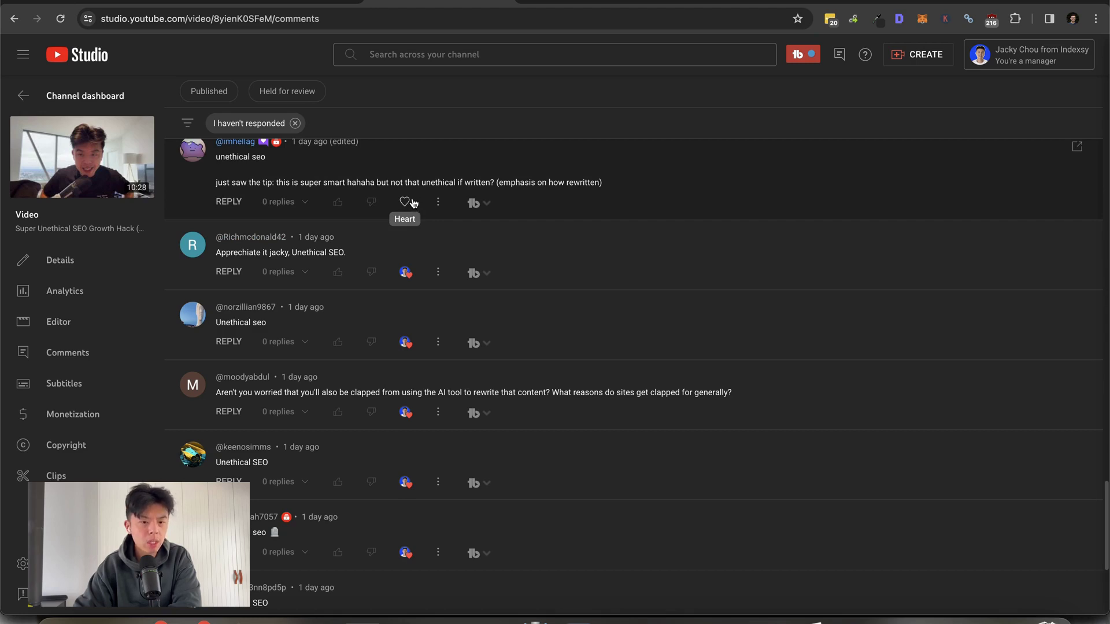
{"action": "left_click", "coordinate": [413, 203]}
{"action": "scroll", "coordinate": [411, 216], "scroll_direction": "up", "scroll_amount": 1}
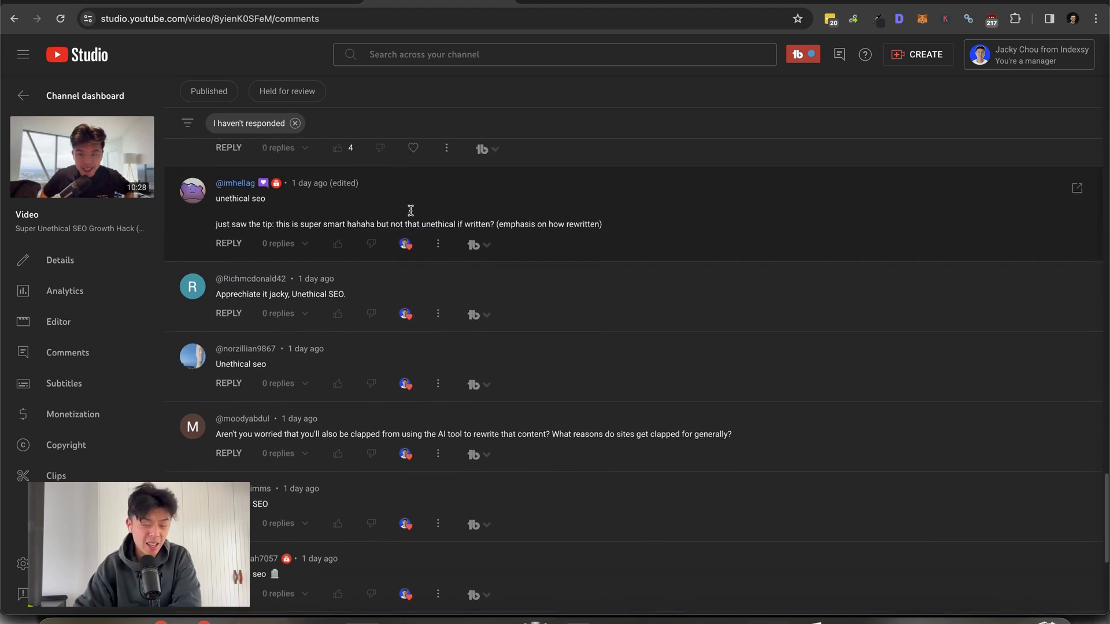
{"action": "scroll", "coordinate": [411, 213], "scroll_direction": "up", "scroll_amount": 2}
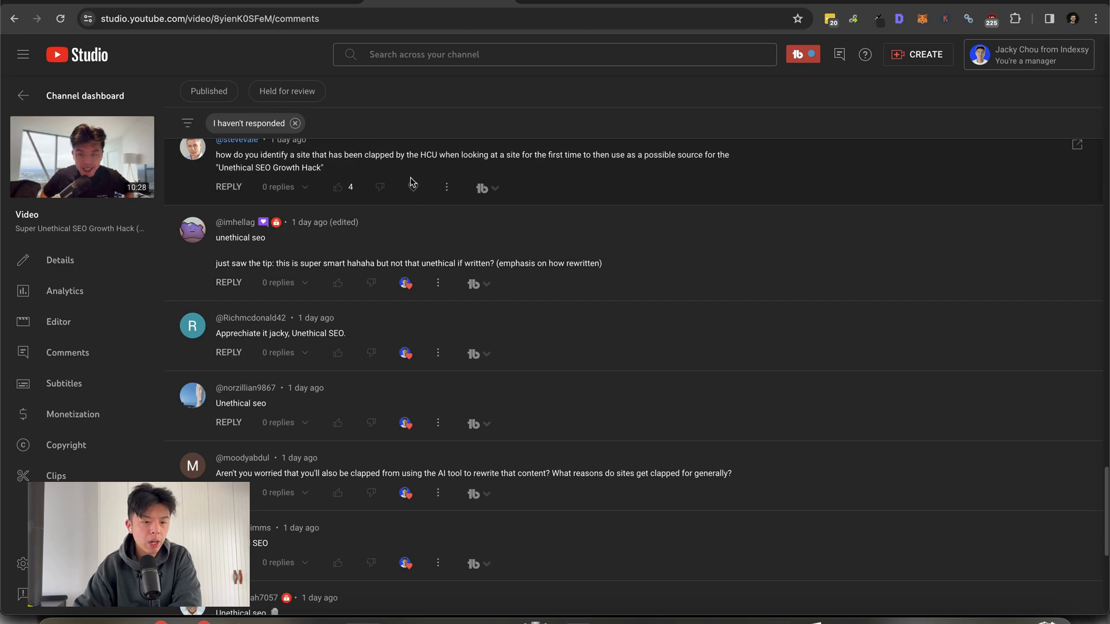
{"action": "left_click", "coordinate": [413, 186]}
{"action": "scroll", "coordinate": [405, 232], "scroll_direction": "up", "scroll_amount": 1}
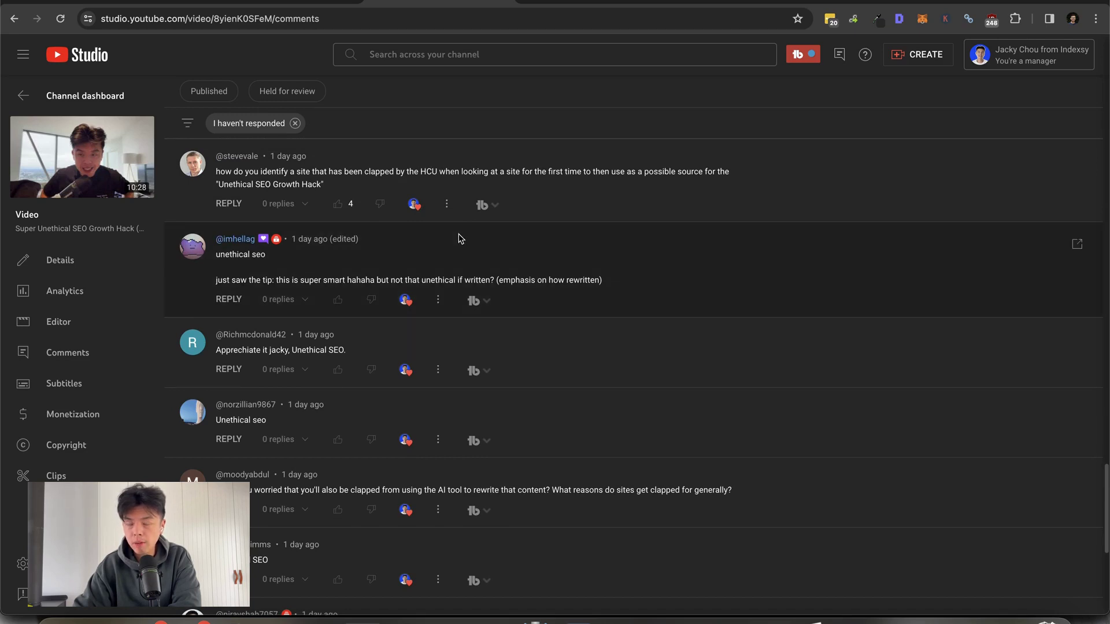
{"action": "scroll", "coordinate": [460, 237], "scroll_direction": "up", "scroll_amount": 3}
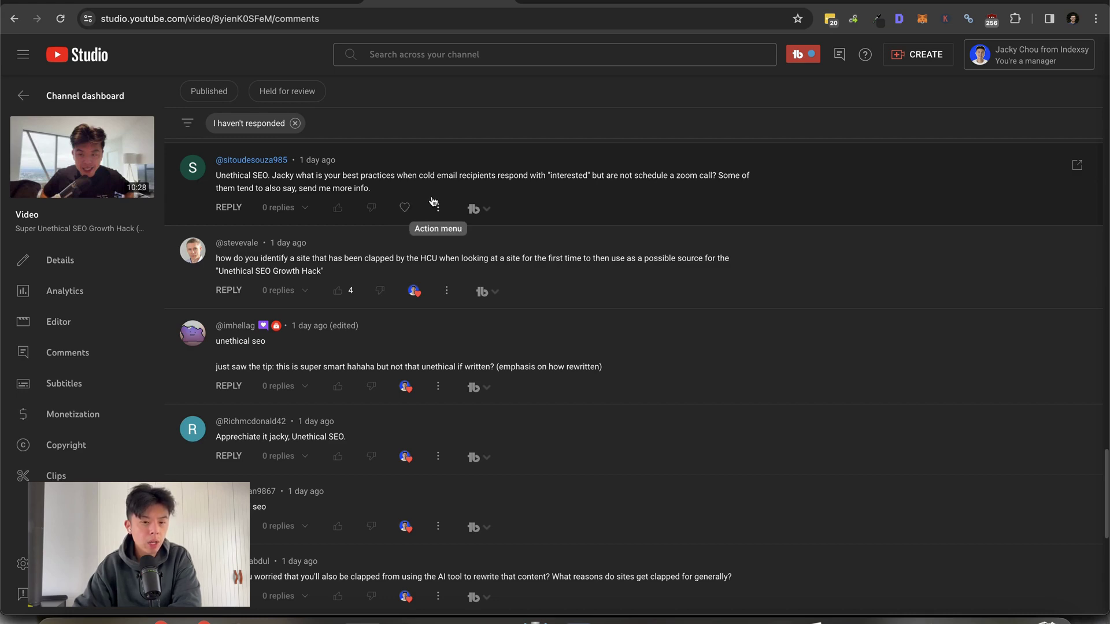
Heart the cold-email question about recipients replying 'interested' but not booking a call
{"action": "left_click", "coordinate": [399, 208]}
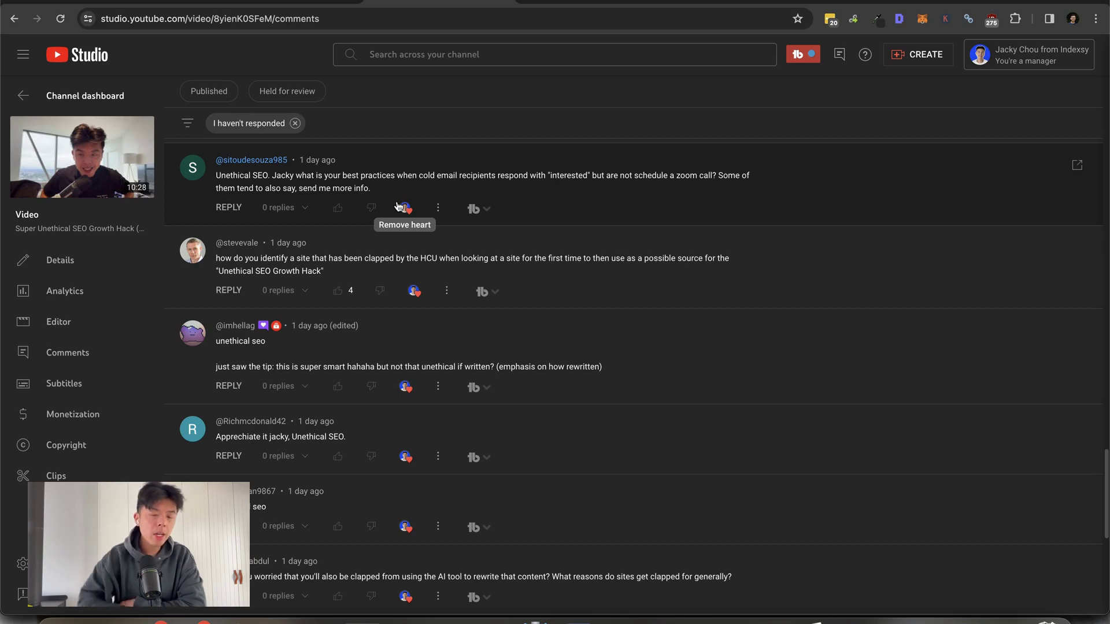
Heart the EMD and citations question and four 'Unethical SEO' comments, including 'KEEP DOING UNETHICAL SEO TIPS'
{"action": "scroll", "coordinate": [350, 277], "scroll_direction": "up", "scroll_amount": 3}
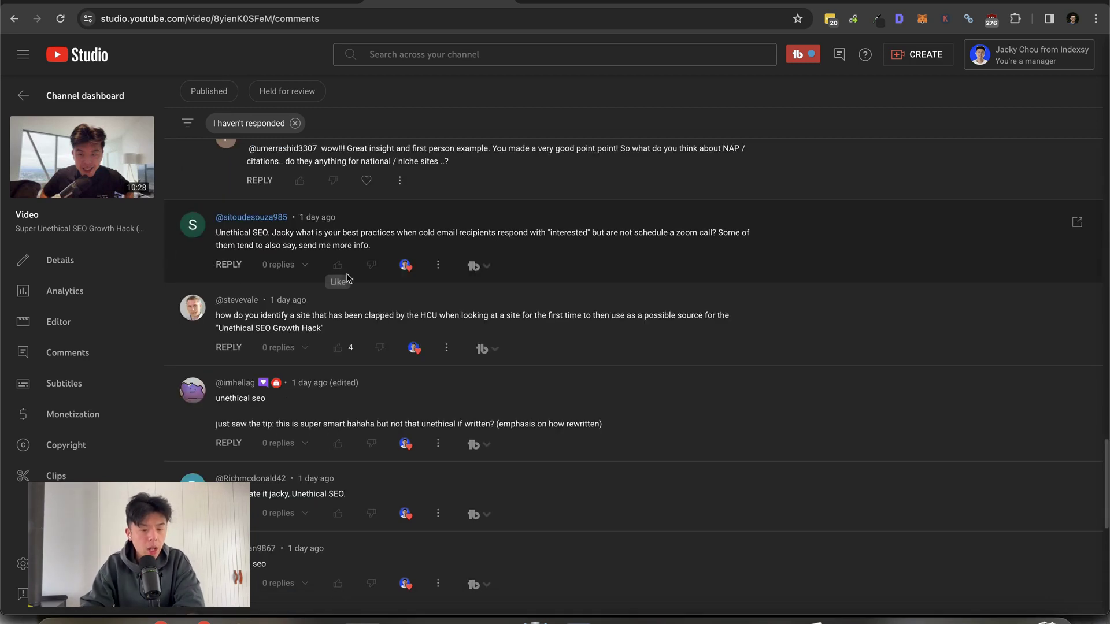
{"action": "scroll", "coordinate": [357, 264], "scroll_direction": "up", "scroll_amount": 10}
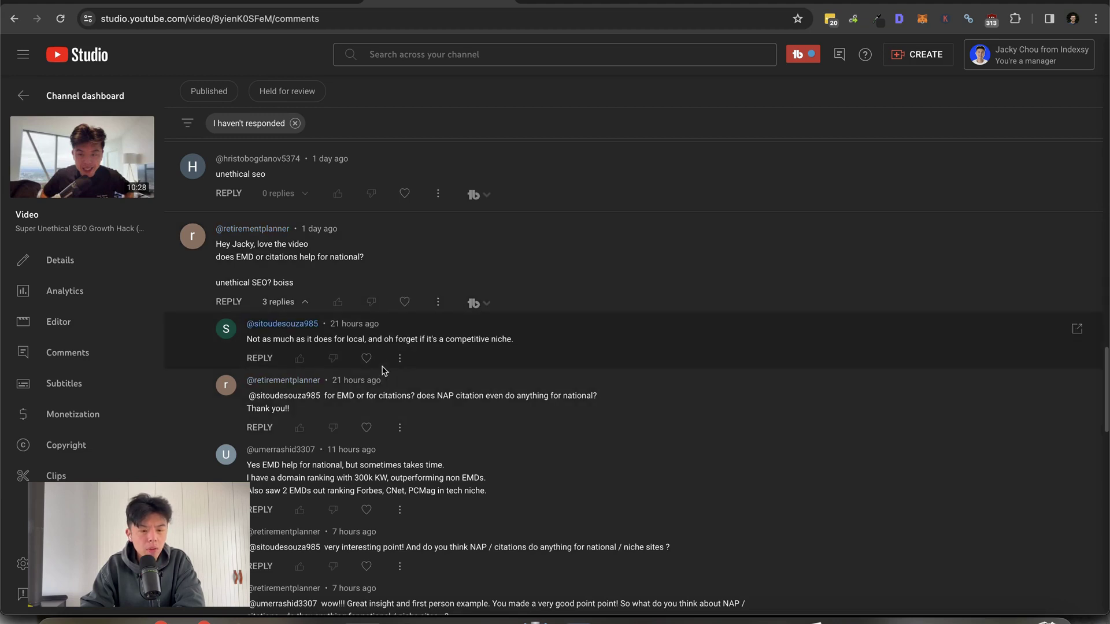
{"action": "scroll", "coordinate": [379, 364], "scroll_direction": "down", "scroll_amount": 1}
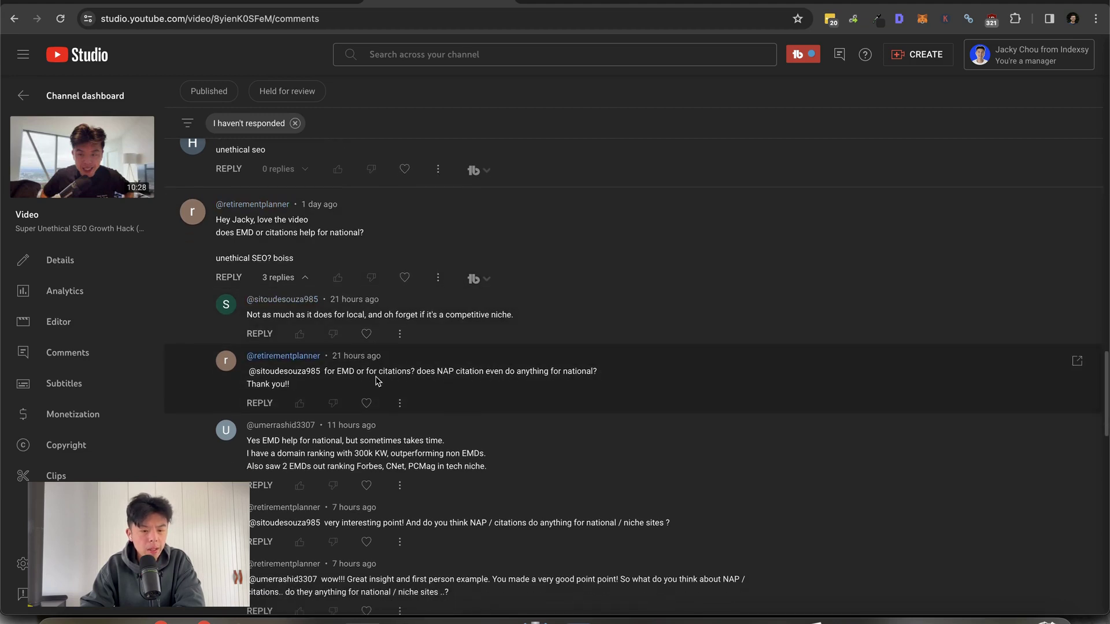
{"action": "scroll", "coordinate": [377, 373], "scroll_direction": "up", "scroll_amount": 3}
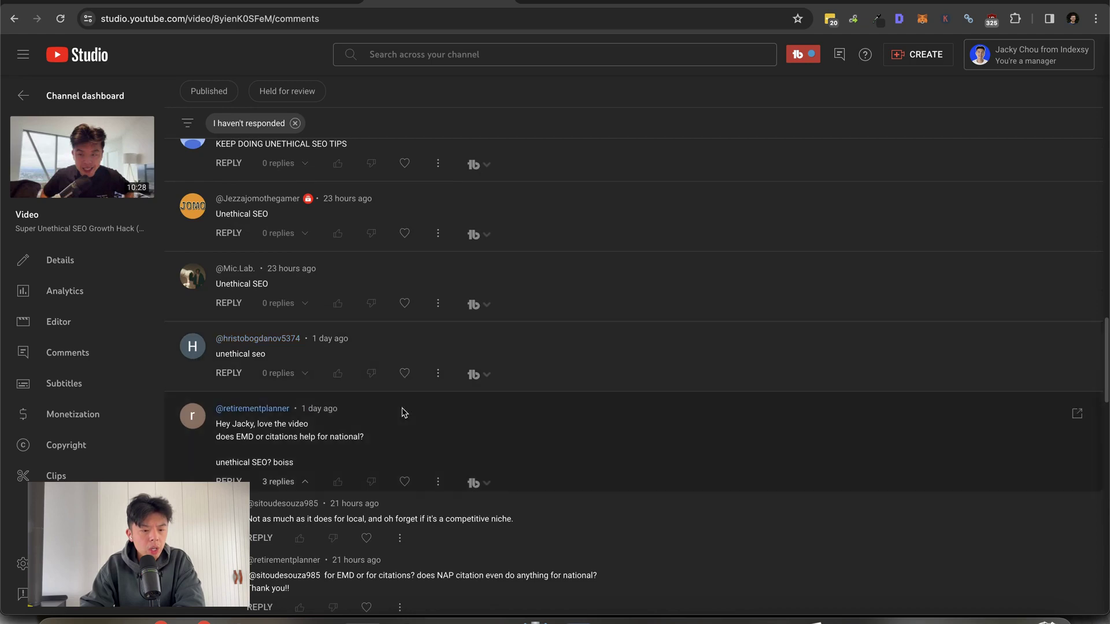
{"action": "left_click", "coordinate": [404, 482]}
{"action": "left_click", "coordinate": [403, 374]}
{"action": "left_click", "coordinate": [404, 303]}
{"action": "left_click", "coordinate": [407, 233]}
{"action": "scroll", "coordinate": [412, 240], "scroll_direction": "up", "scroll_amount": 1}
{"action": "scroll", "coordinate": [408, 231], "scroll_direction": "up", "scroll_amount": 2}
{"action": "left_click", "coordinate": [405, 222]}
{"action": "scroll", "coordinate": [405, 227], "scroll_direction": "up", "scroll_amount": 4}
Heart the 'Lets go doing more', Singapore rank-and-rent, and 'But where do I find them?' comments
{"action": "left_click", "coordinate": [406, 224]}
{"action": "scroll", "coordinate": [406, 224], "scroll_direction": "up", "scroll_amount": 3}
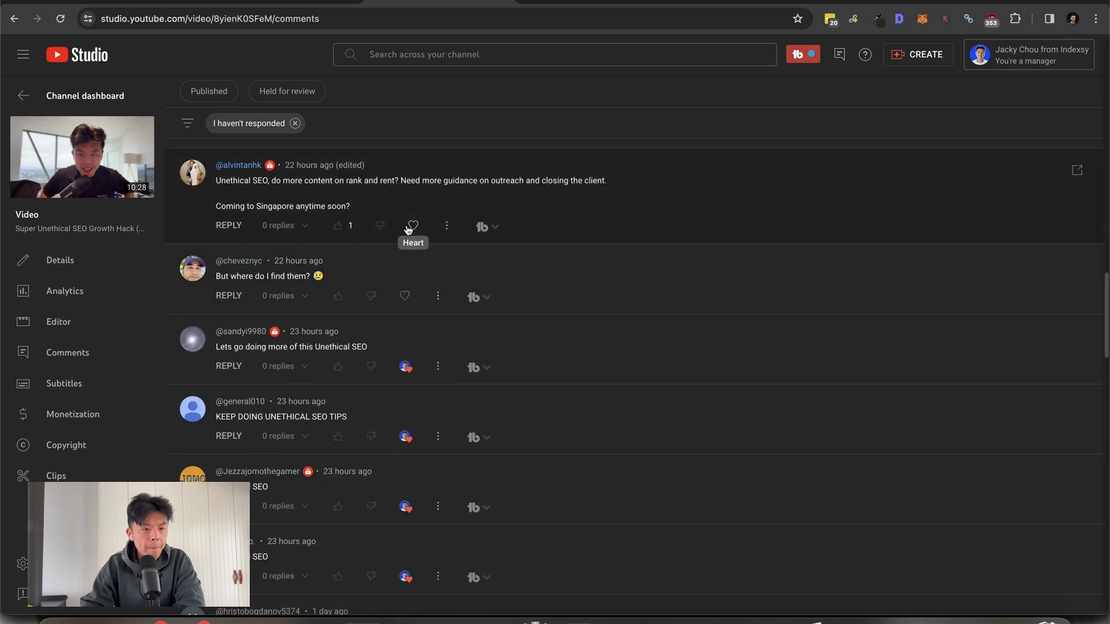
{"action": "left_click", "coordinate": [413, 226]}
{"action": "scroll", "coordinate": [375, 220], "scroll_direction": "up", "scroll_amount": 1}
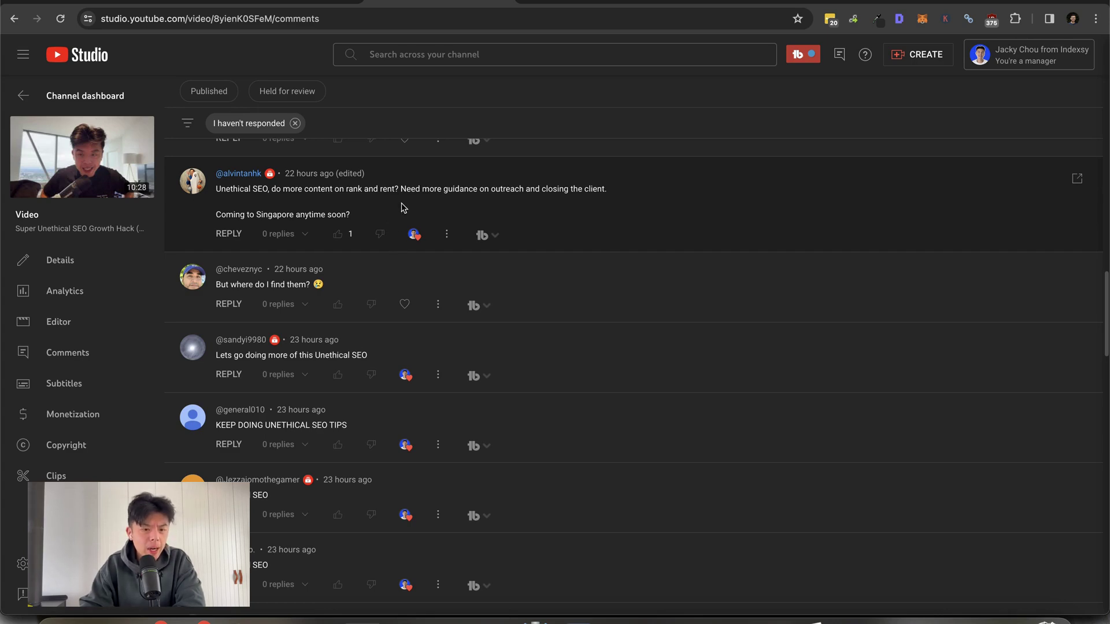
{"action": "scroll", "coordinate": [400, 219], "scroll_direction": "up", "scroll_amount": 2}
{"action": "scroll", "coordinate": [403, 218], "scroll_direction": "up", "scroll_amount": 2}
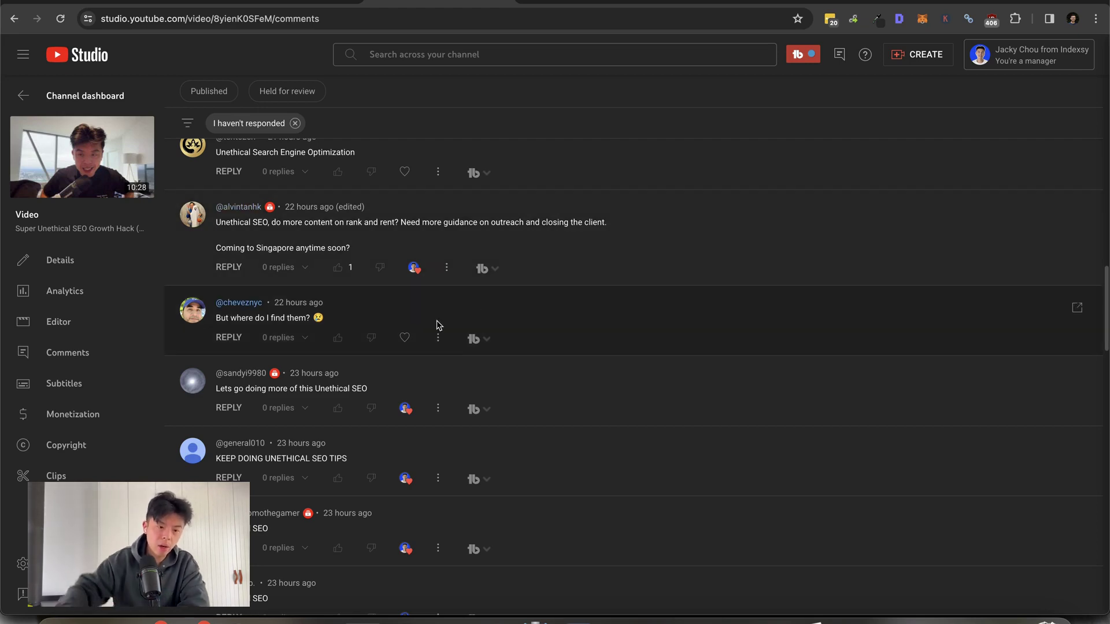
{"action": "left_click", "coordinate": [404, 337]}
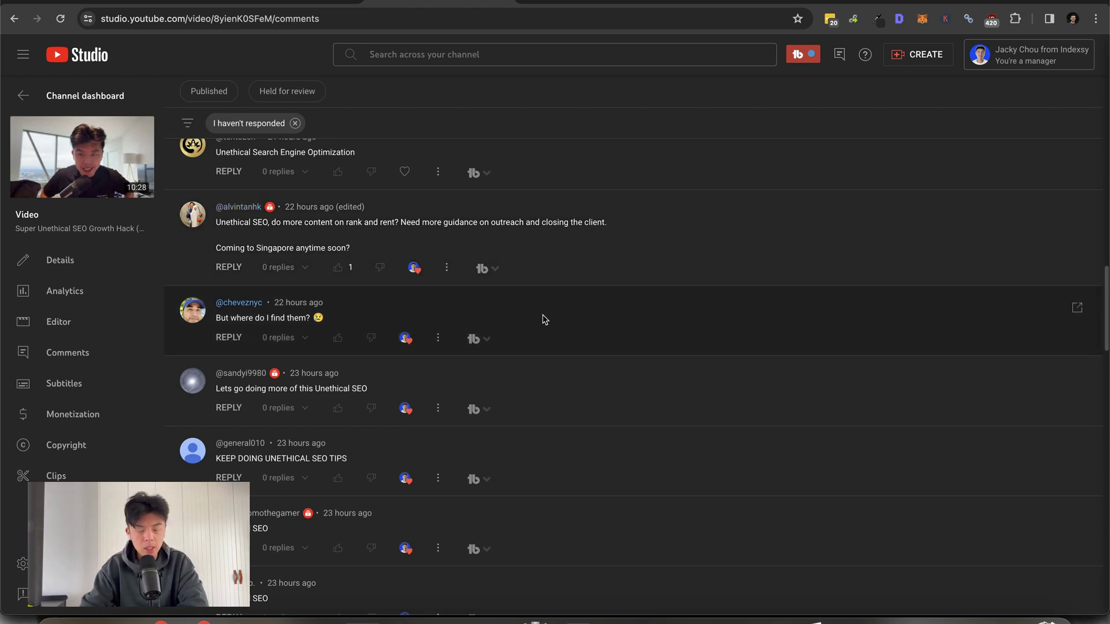
{"action": "scroll", "coordinate": [537, 347], "scroll_direction": "up", "scroll_amount": 1}
{"action": "scroll", "coordinate": [536, 353], "scroll_direction": "up", "scroll_amount": 1}
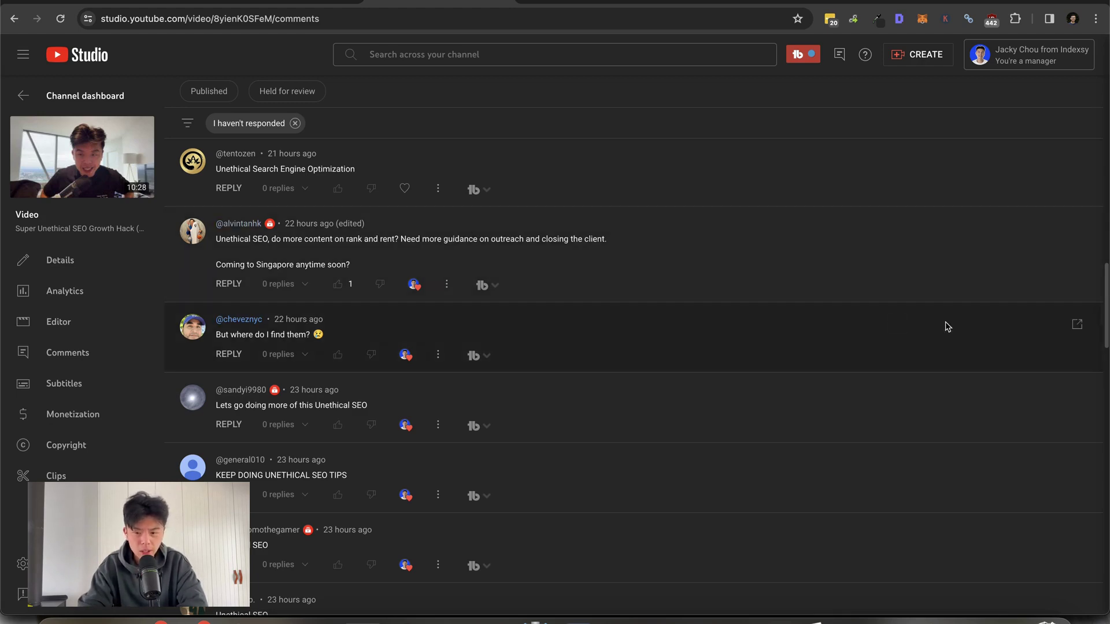
Heart the 'Unethical Search Engine Optimization' and 'Smart unethical SEO growth hack' comments
{"action": "scroll", "coordinate": [451, 249], "scroll_direction": "up", "scroll_amount": 1}
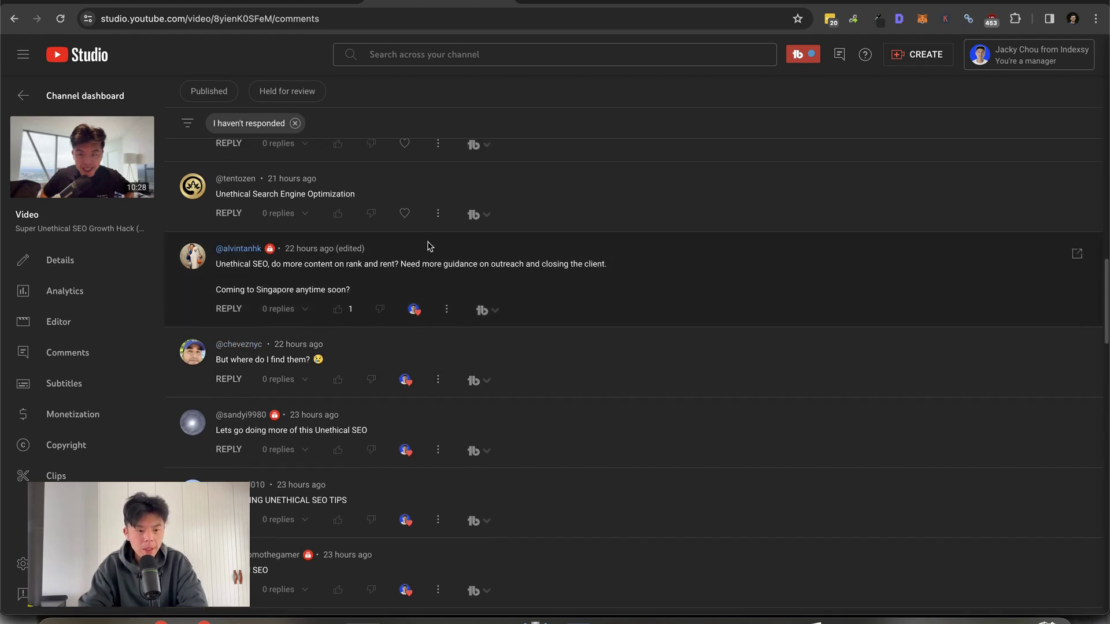
{"action": "left_click", "coordinate": [405, 214]}
{"action": "scroll", "coordinate": [411, 222], "scroll_direction": "up", "scroll_amount": 3}
{"action": "left_click", "coordinate": [405, 296]}
{"action": "scroll", "coordinate": [405, 295], "scroll_direction": "up", "scroll_amount": 1}
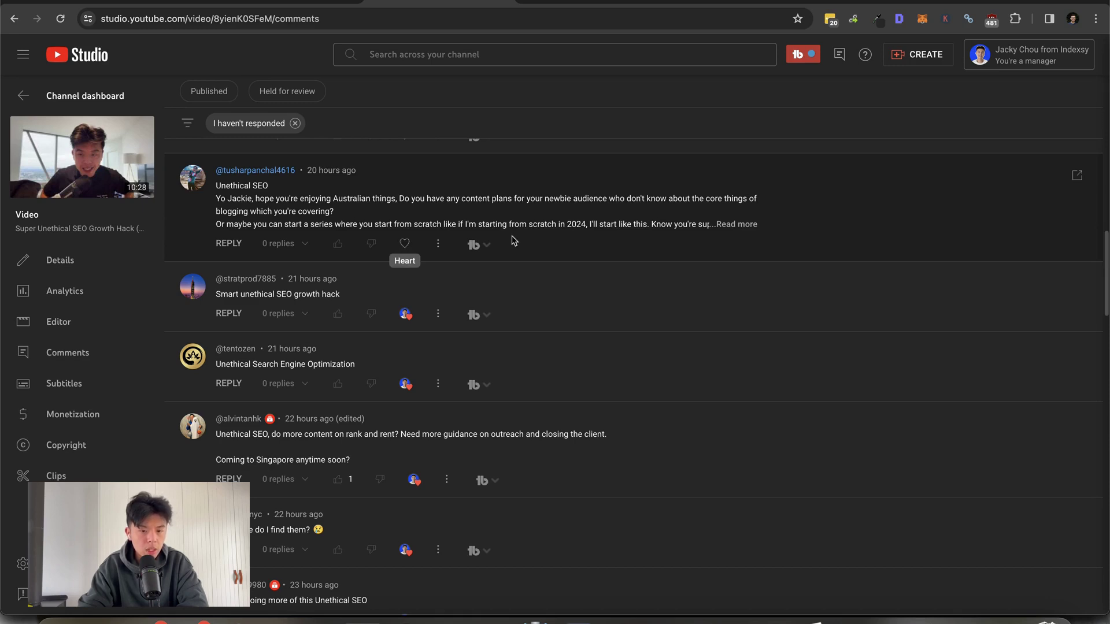
Expand and heart the long newbie-blogging comment, then select its from-scratch series paragraph
{"action": "left_click", "coordinate": [691, 201]}
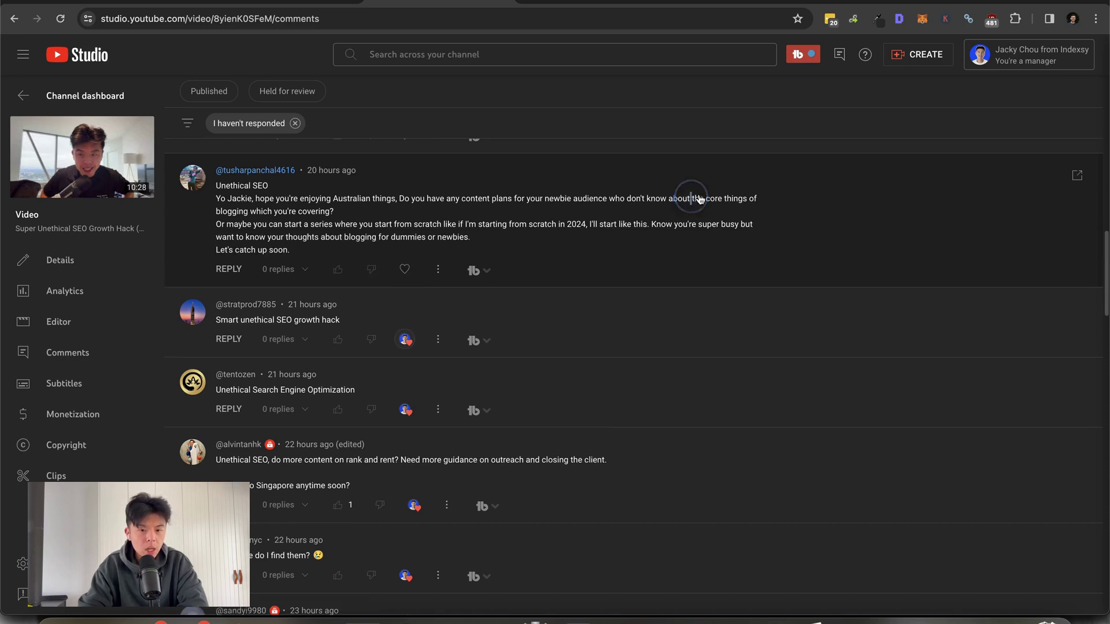
{"action": "left_click", "coordinate": [404, 270]}
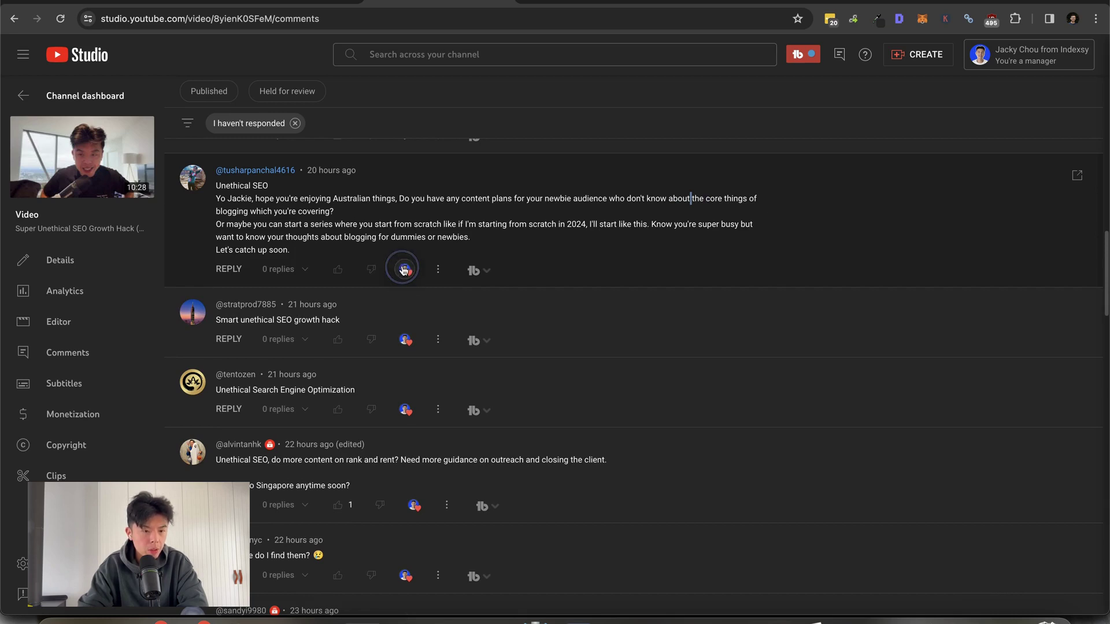
{"action": "triple_click", "coordinate": [375, 229]}
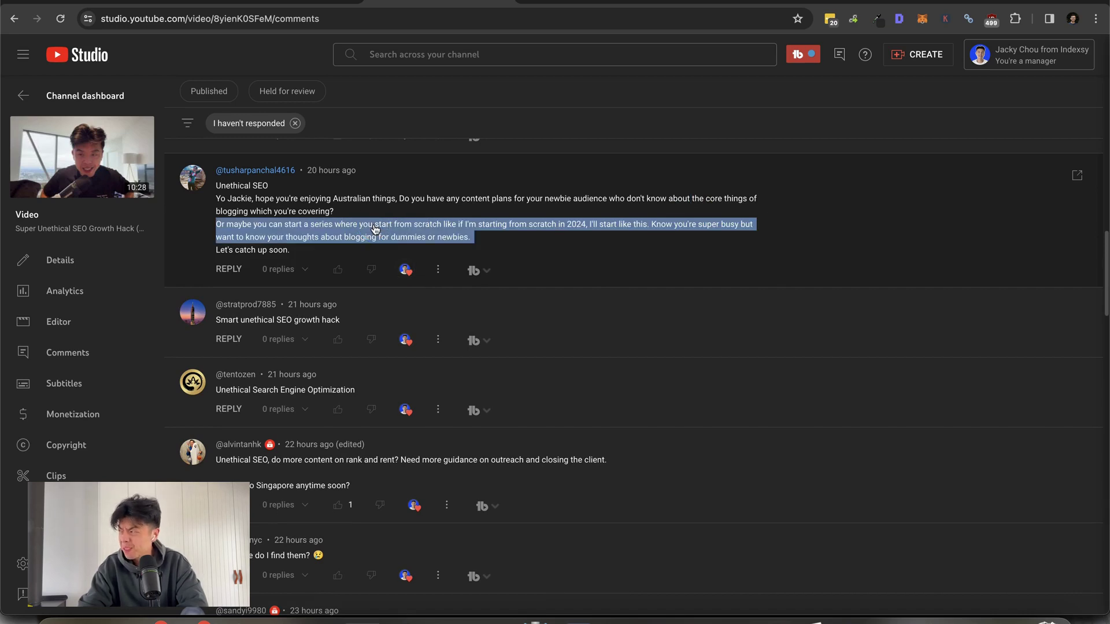